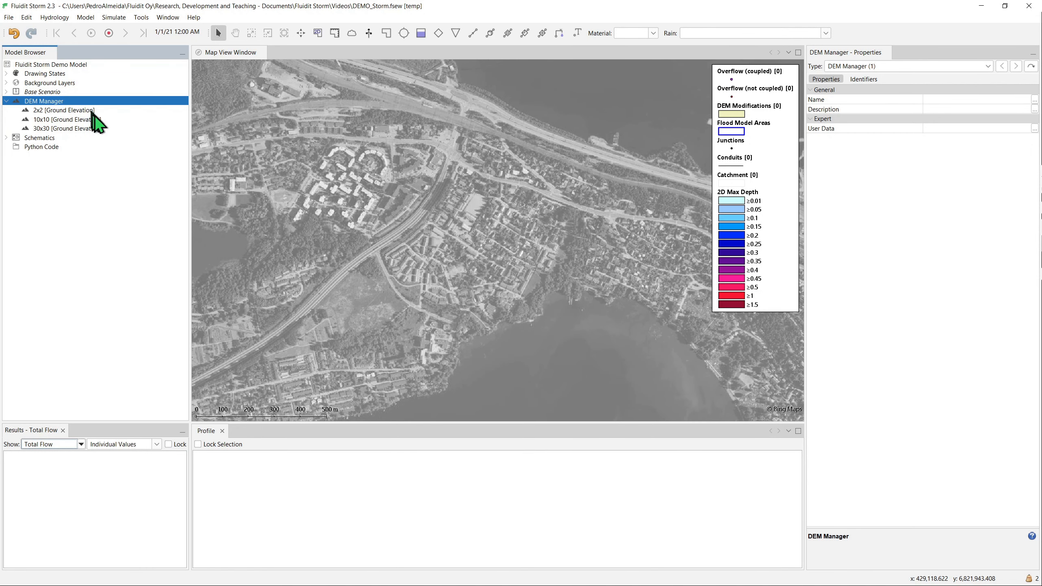
# - Move the 30x30 elevation model above the 10x10 one in the DEM Manager and deactivate both models
pyautogui.click(94, 128)
pyautogui.moveTo(93, 128); pyautogui.dragTo(91, 117)
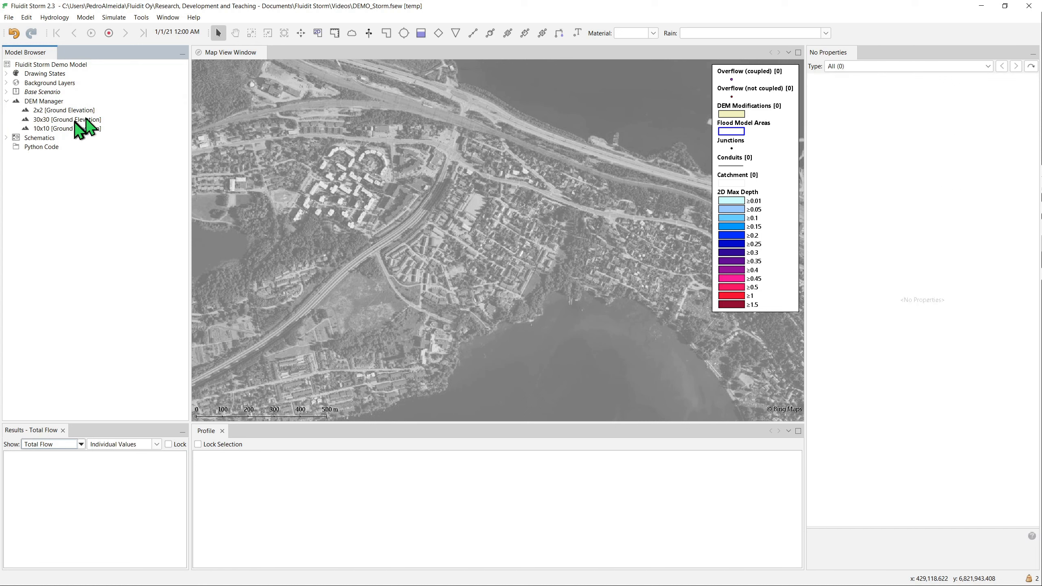
pyautogui.click(29, 119)
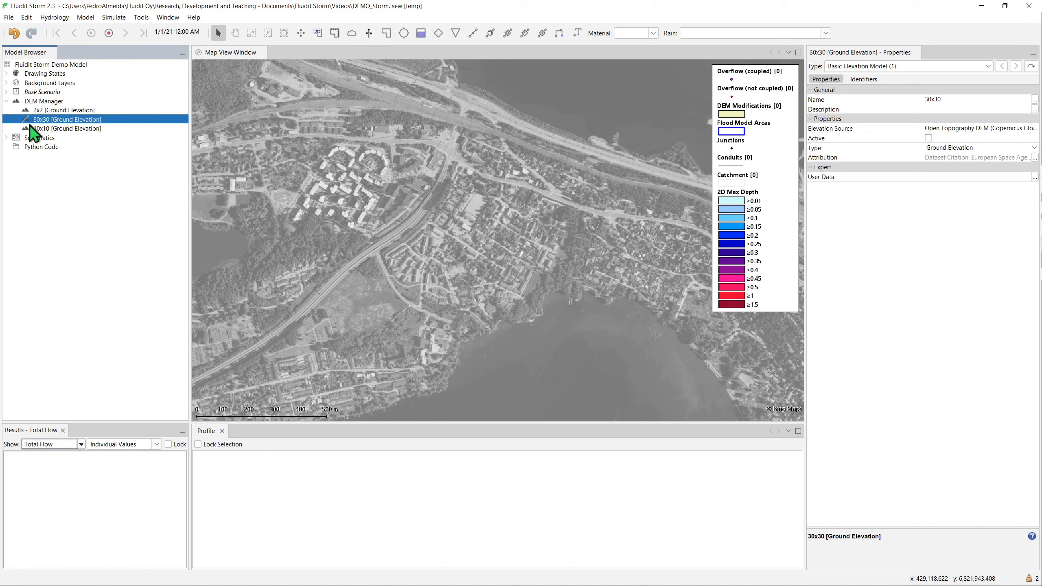
pyautogui.click(30, 128)
pyautogui.click(47, 102)
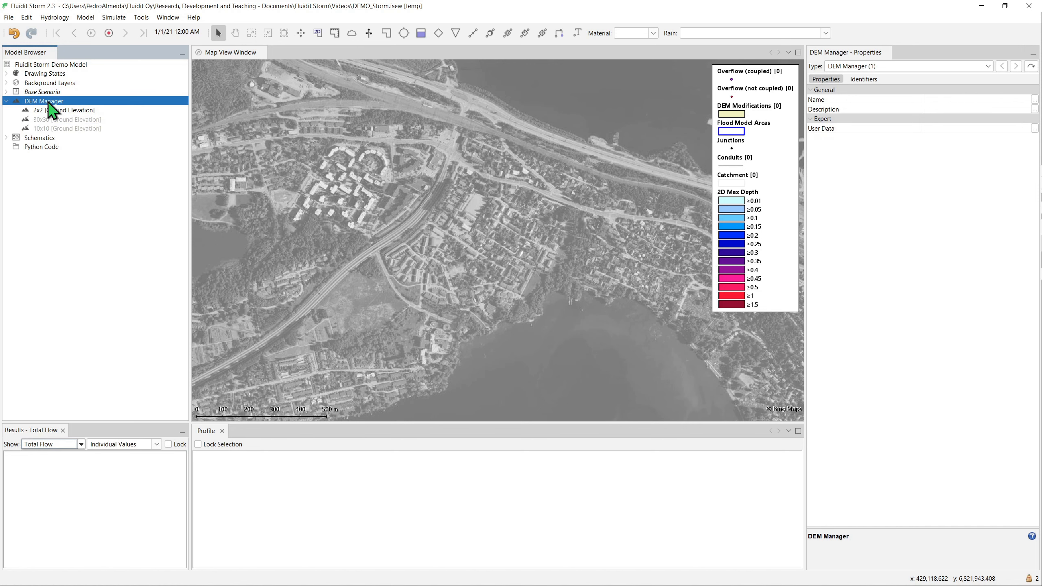
# - Make the Elevation (m) background layer visible on the map
pyautogui.click(6, 83)
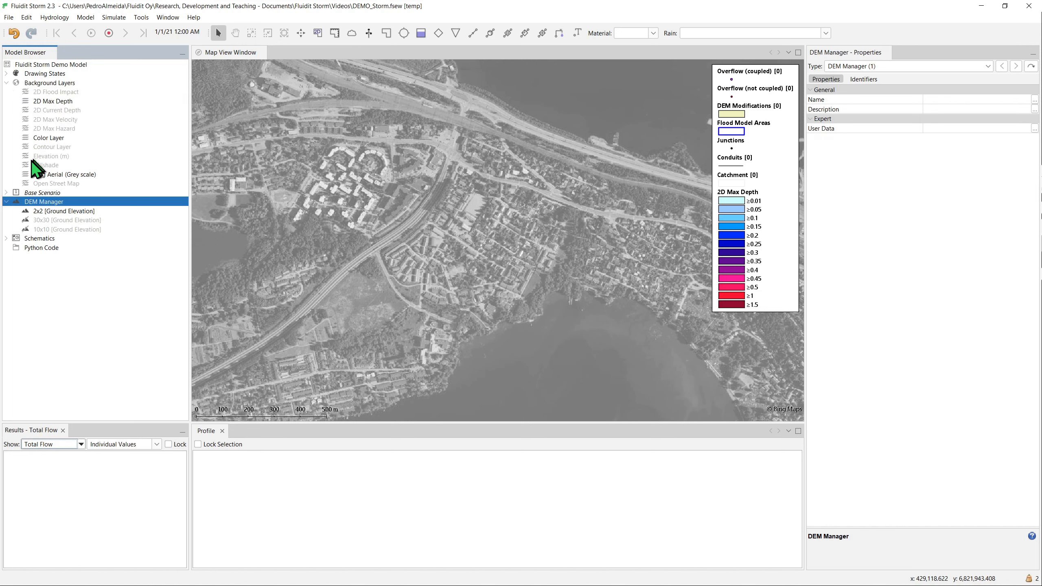
pyautogui.click(27, 157)
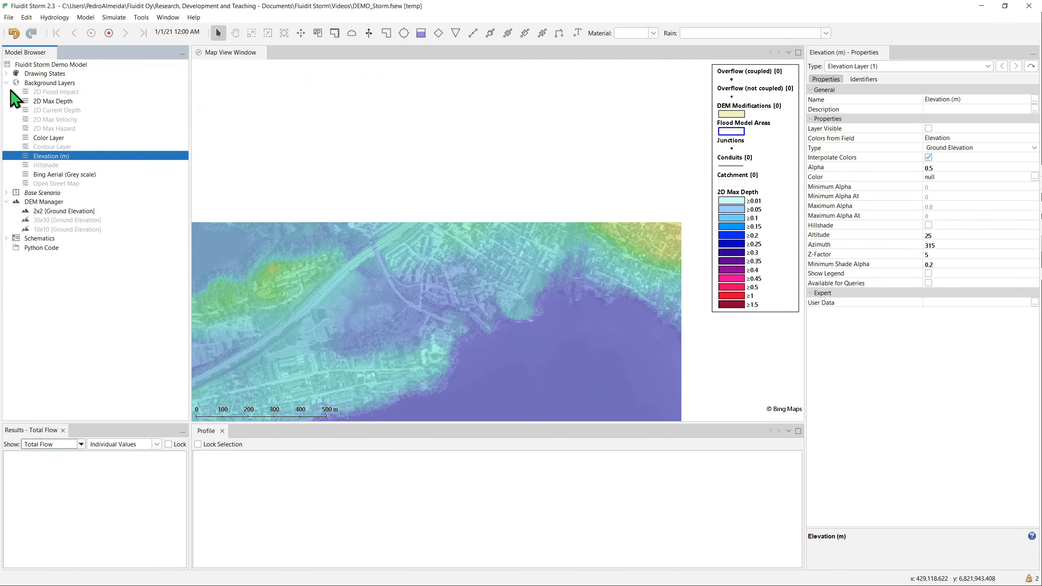
pyautogui.click(7, 83)
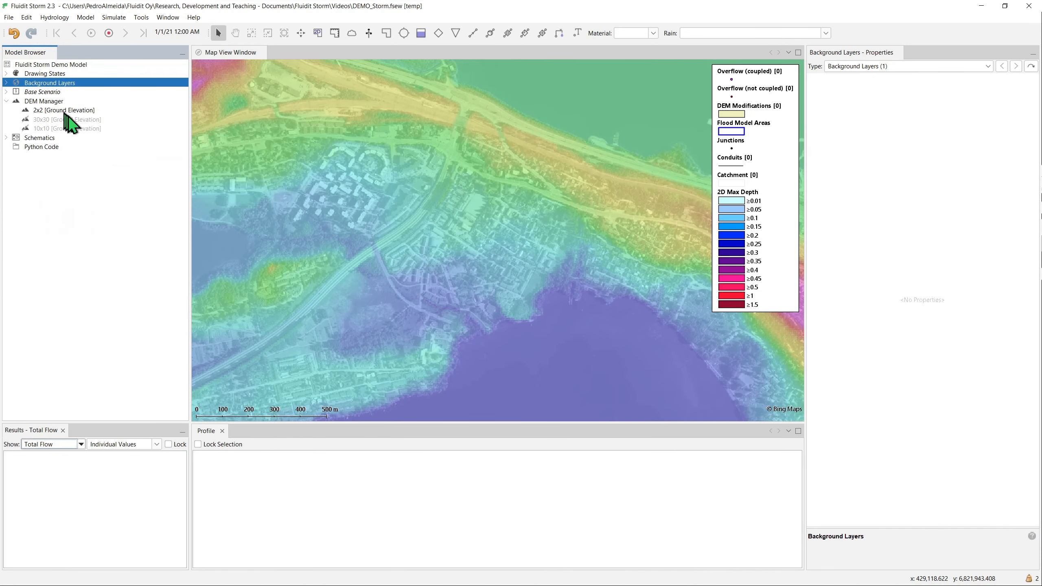
# - Draw a closed DEM modification polygon over the residential blocks north of the lake
pyautogui.click(334, 33)
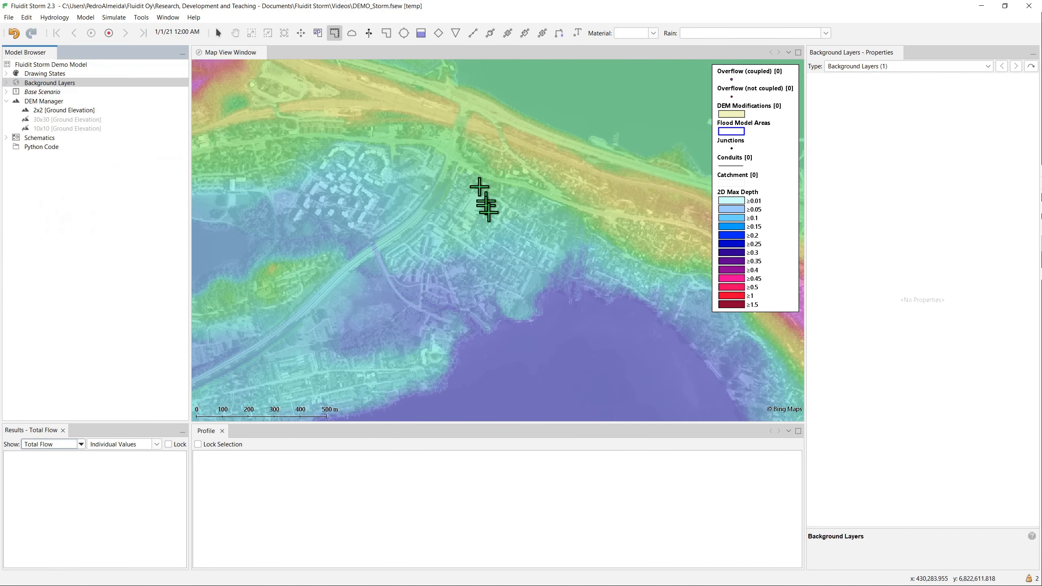
pyautogui.click(502, 235)
pyautogui.click(510, 198)
pyautogui.click(522, 202)
pyautogui.doubleClick(529, 223)
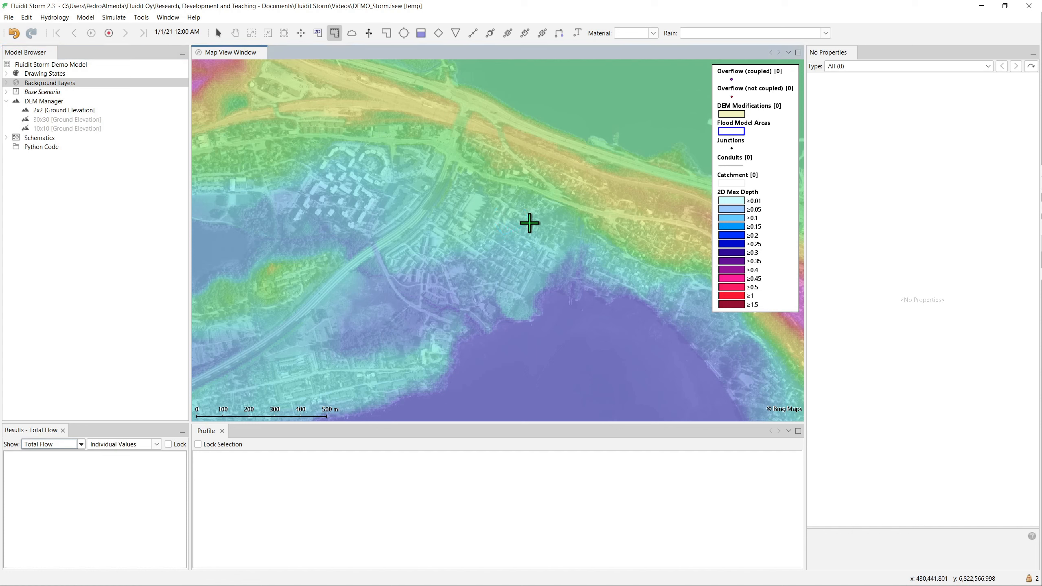
# - Draw a second DEM modification polygon directly east of the first, touching its eastern corner
pyautogui.click(538, 228)
pyautogui.click(529, 222)
pyautogui.click(538, 199)
pyautogui.click(559, 201)
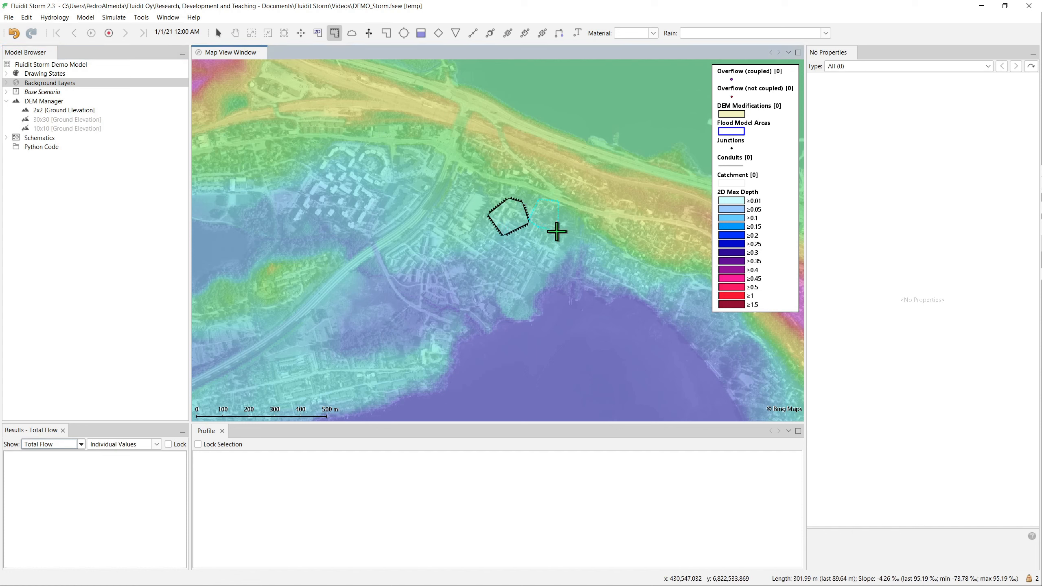
pyautogui.doubleClick(557, 231)
pyautogui.press('Escape')
# - Set both DEM modification areas to Relative elevation modification with an elevation of 30
pyautogui.click(558, 224)
pyautogui.keyDown('ctrl'); pyautogui.click(523, 210); pyautogui.keyUp('ctrl')
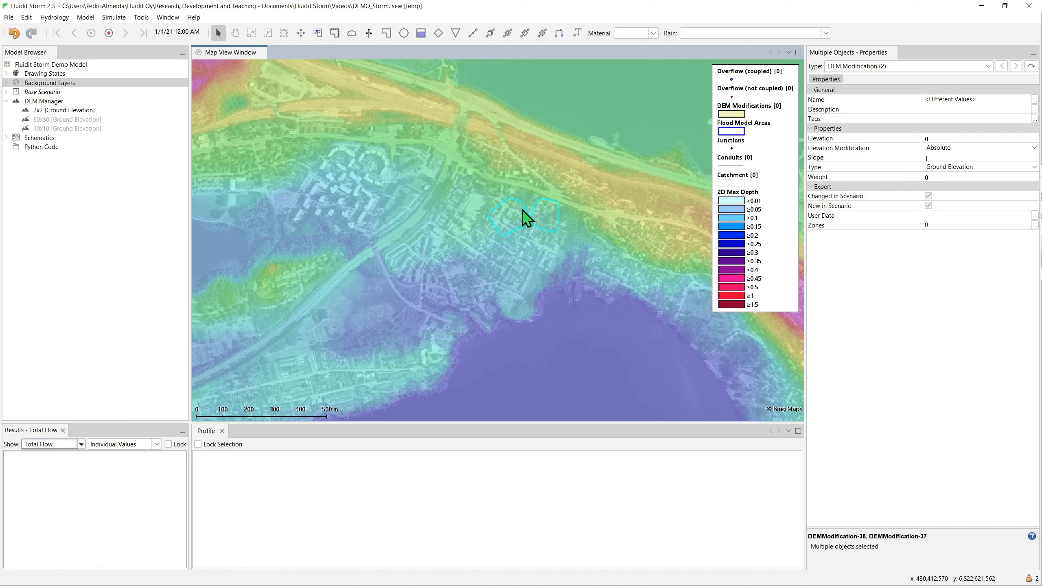
pyautogui.click(961, 149)
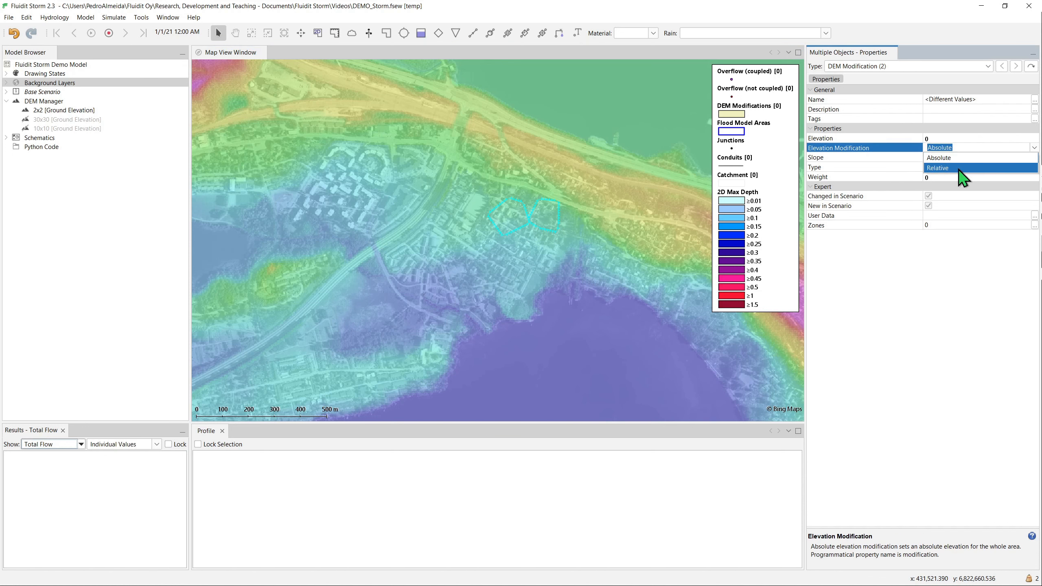
pyautogui.click(962, 166)
pyautogui.click(947, 138)
pyautogui.write('30')
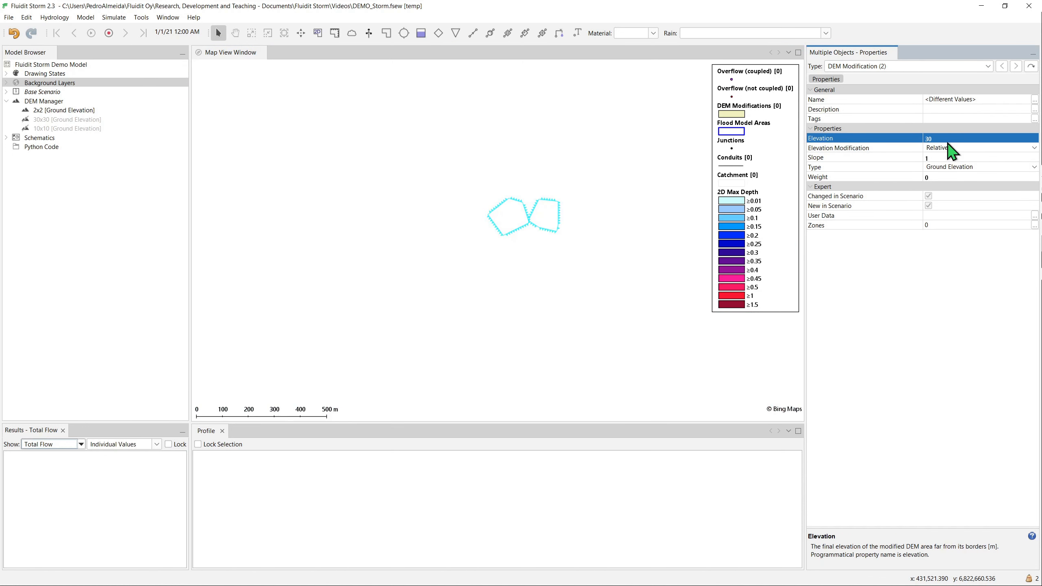
pyautogui.press('Return')
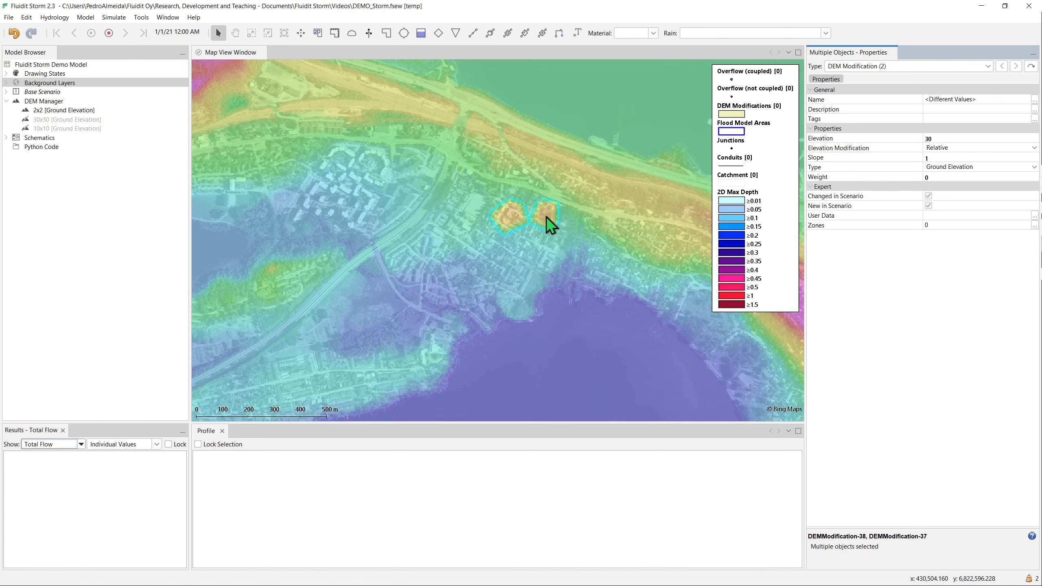
# - Reshape the western DEM modification area by extending its eastern corner into the neighbouring area so the two overlap
pyautogui.scroll(2, 546, 217)
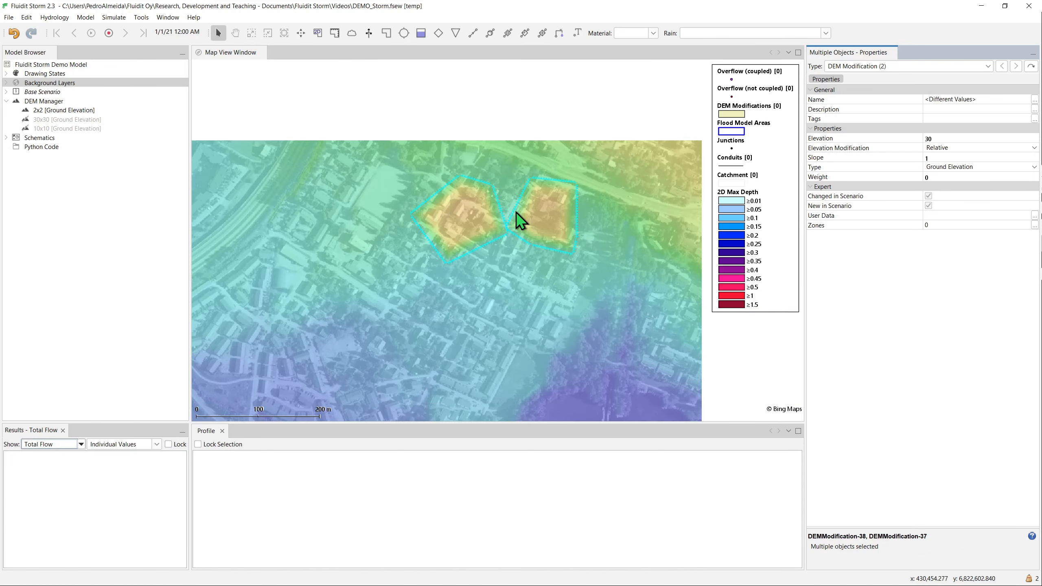
pyautogui.click(508, 228)
pyautogui.click(505, 239)
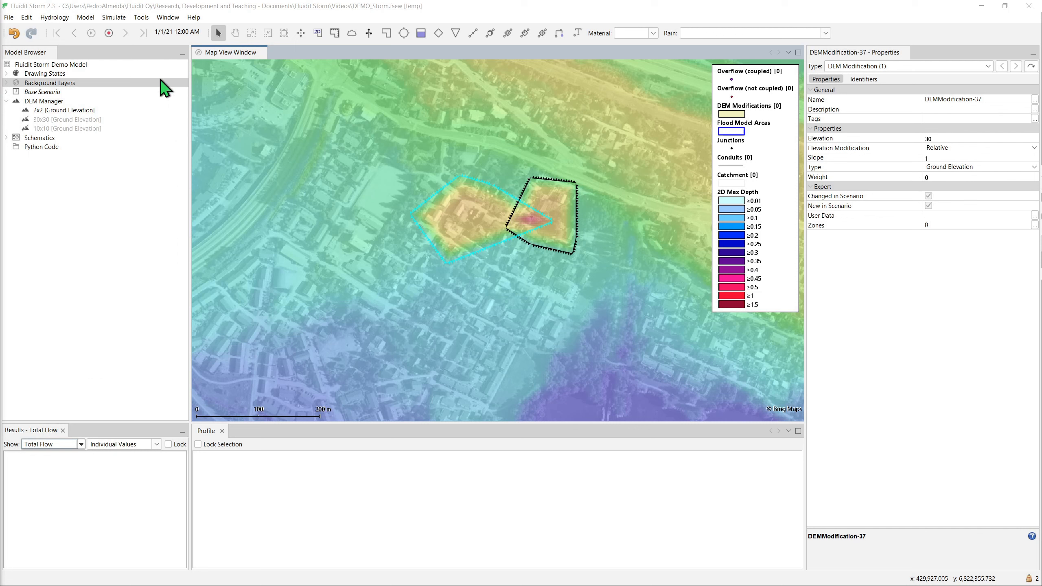
# - Configure a design storm from Finnish Design Storms with 30 min duration and 1% recurrence, and open the temporal patterns
pyautogui.click(144, 19)
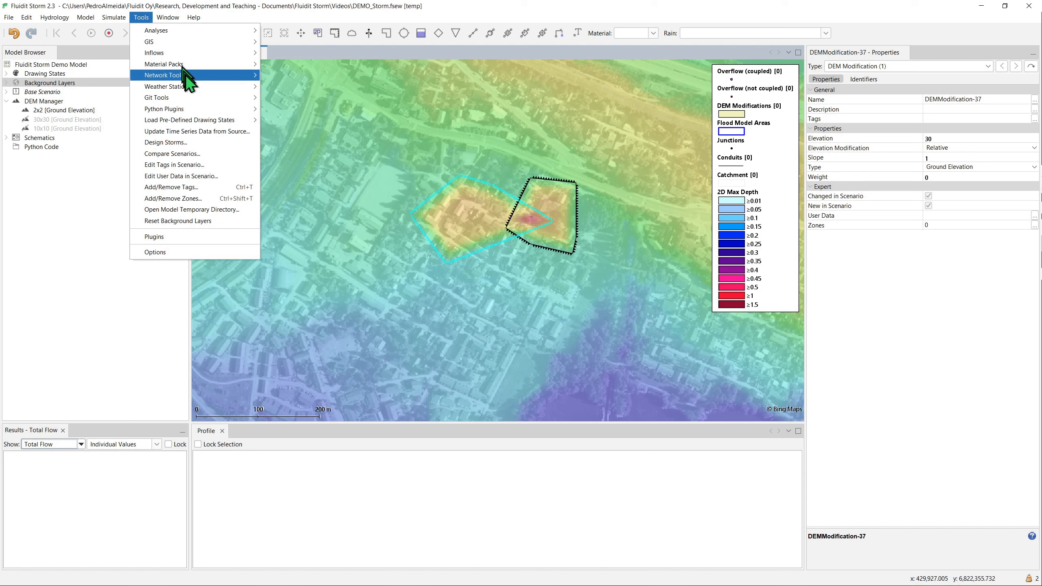
pyautogui.moveTo(191, 89)
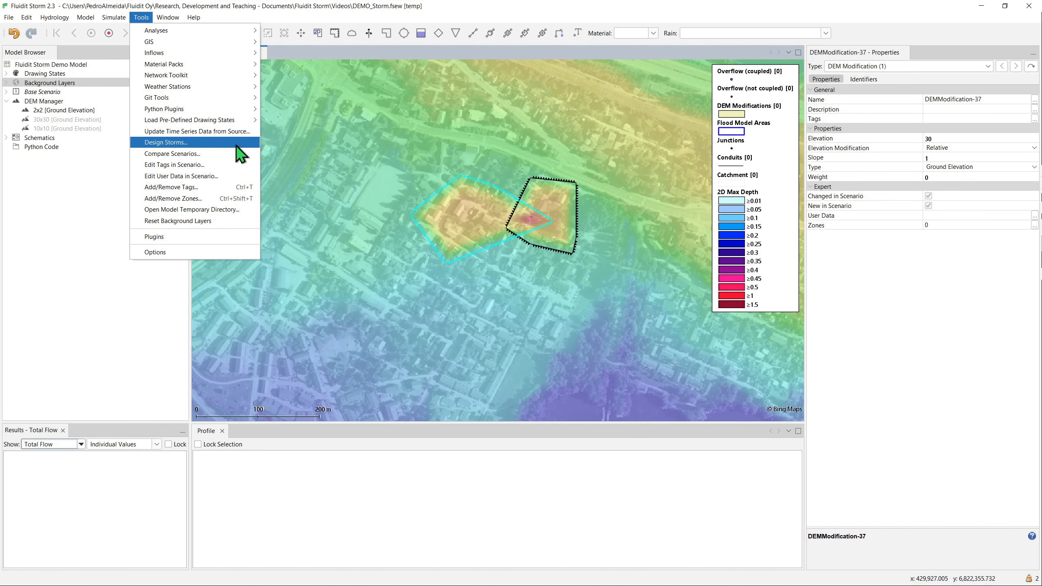
pyautogui.click(237, 145)
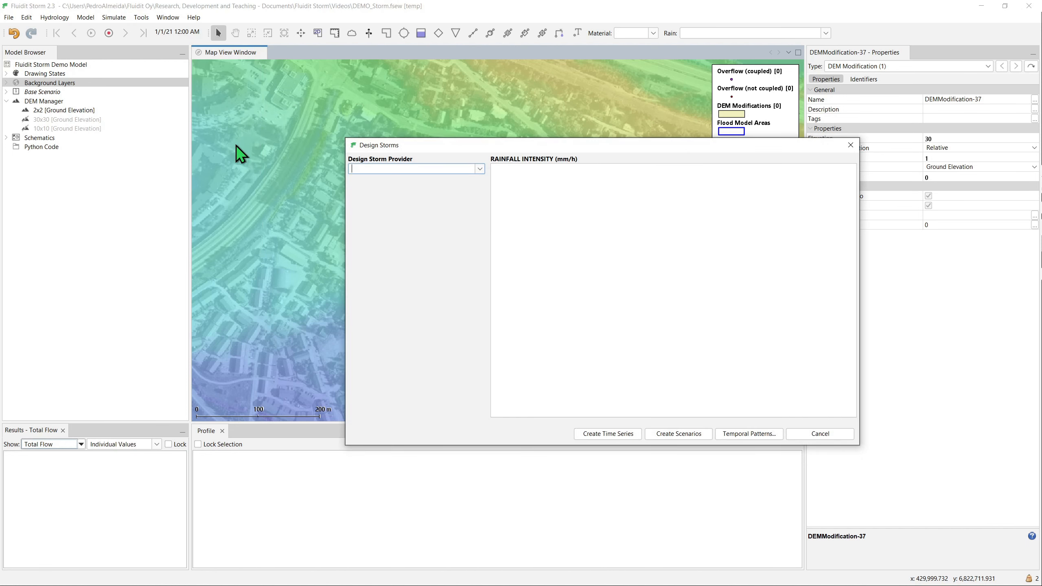
pyautogui.click(479, 169)
pyautogui.click(476, 180)
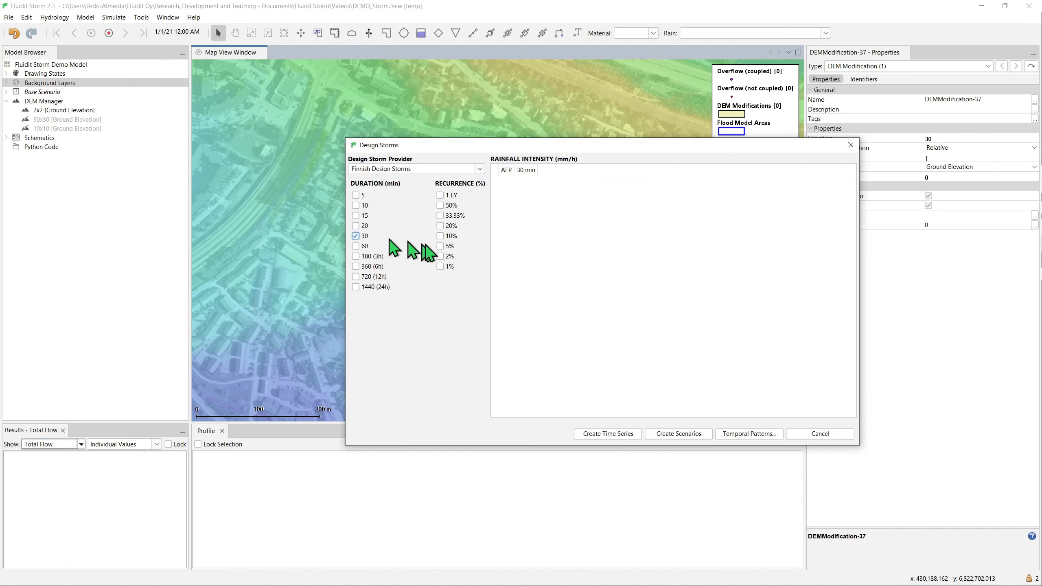
pyautogui.click(439, 266)
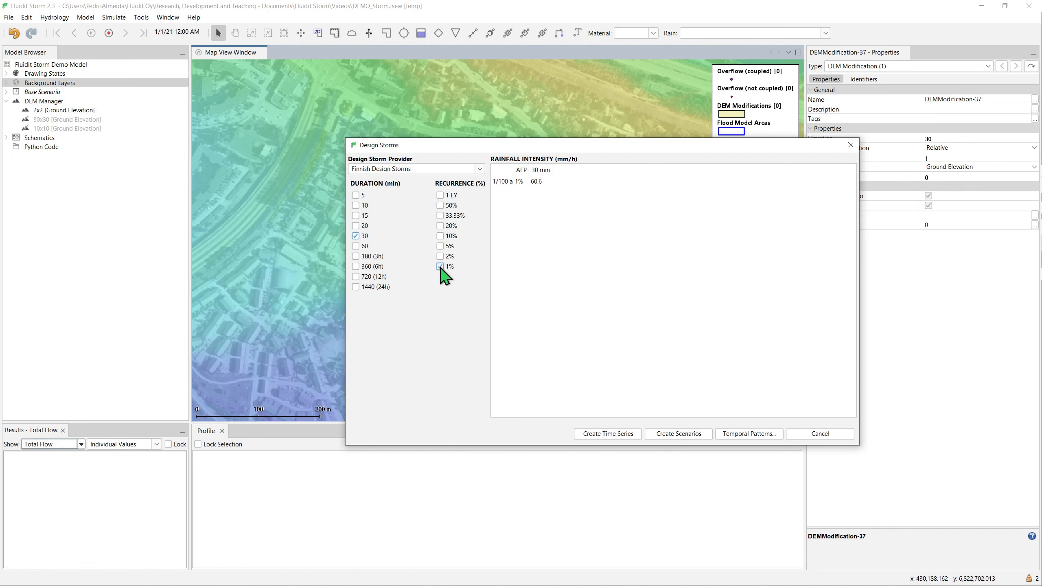
pyautogui.click(739, 434)
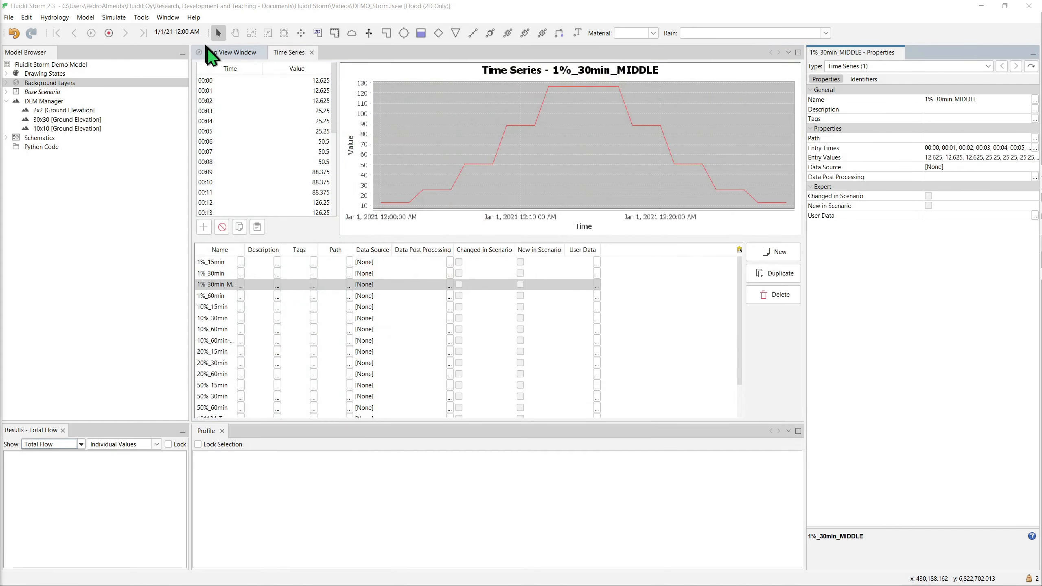
# - Place a rain gage on the map over the residential area just north of the lake
pyautogui.click(208, 52)
pyautogui.click(352, 33)
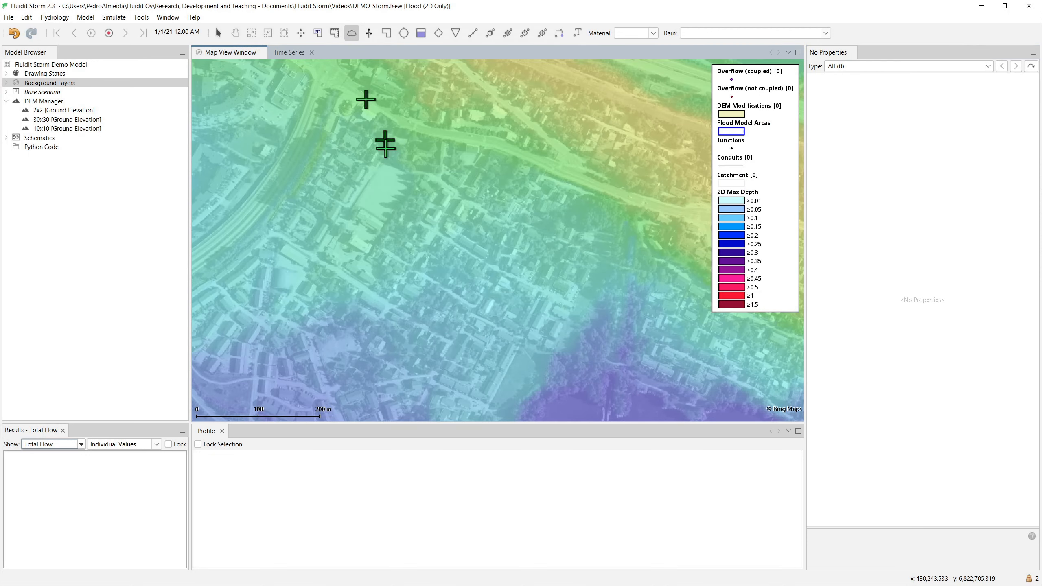
pyautogui.scroll(-5, 417, 276)
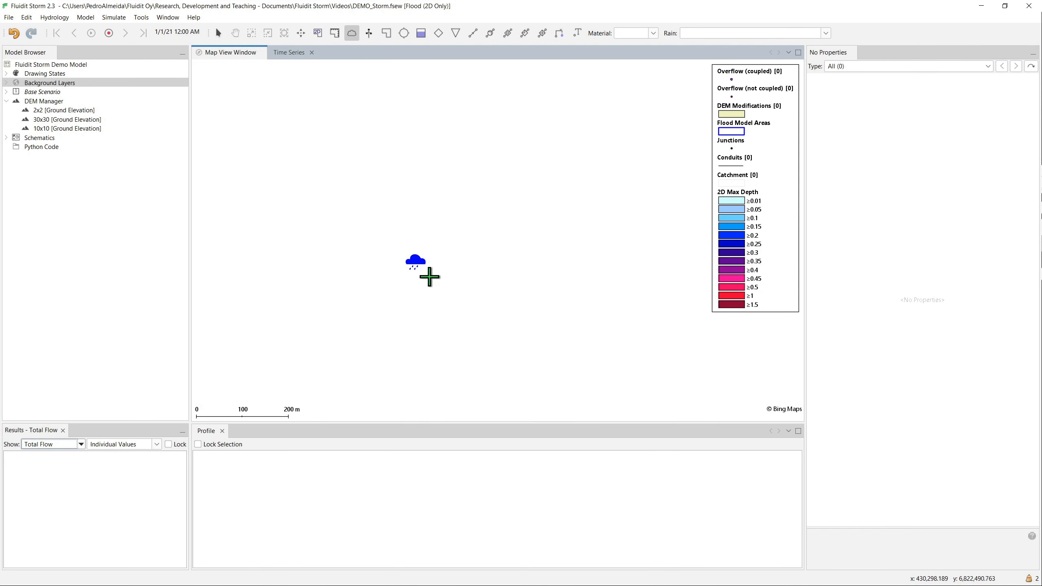
pyautogui.scroll(-4, 427, 276)
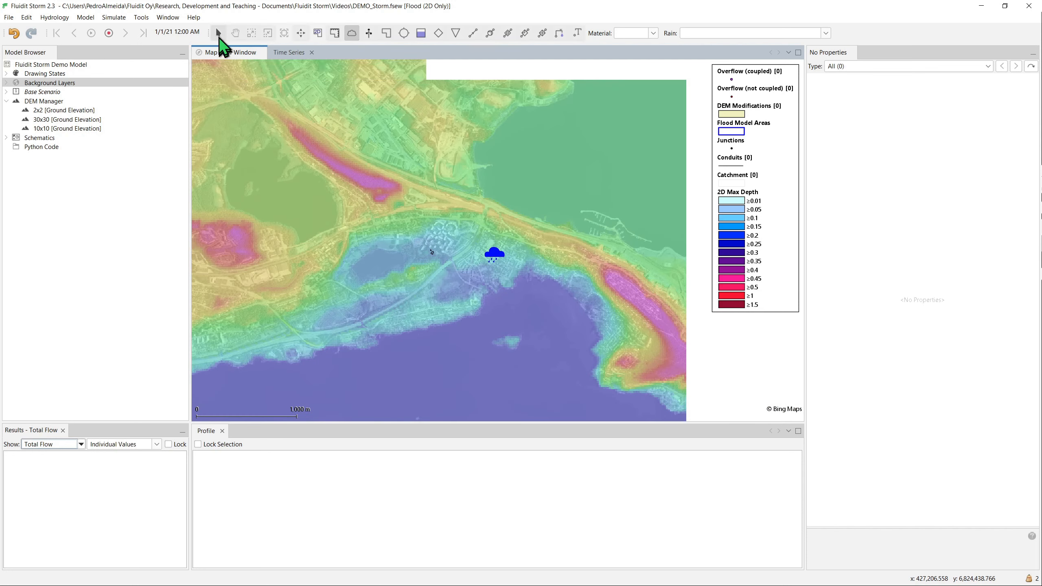
pyautogui.click(217, 33)
# - Assign the 1%_30min_MIDDLE rain time series to the new rain gage
pyautogui.click(495, 257)
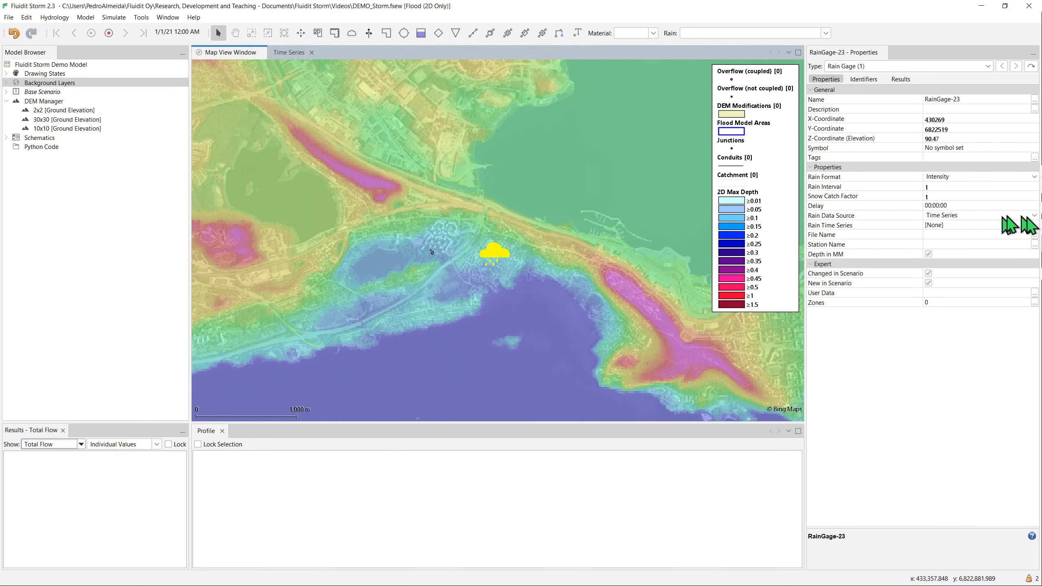
pyautogui.click(1034, 225)
pyautogui.click(1013, 265)
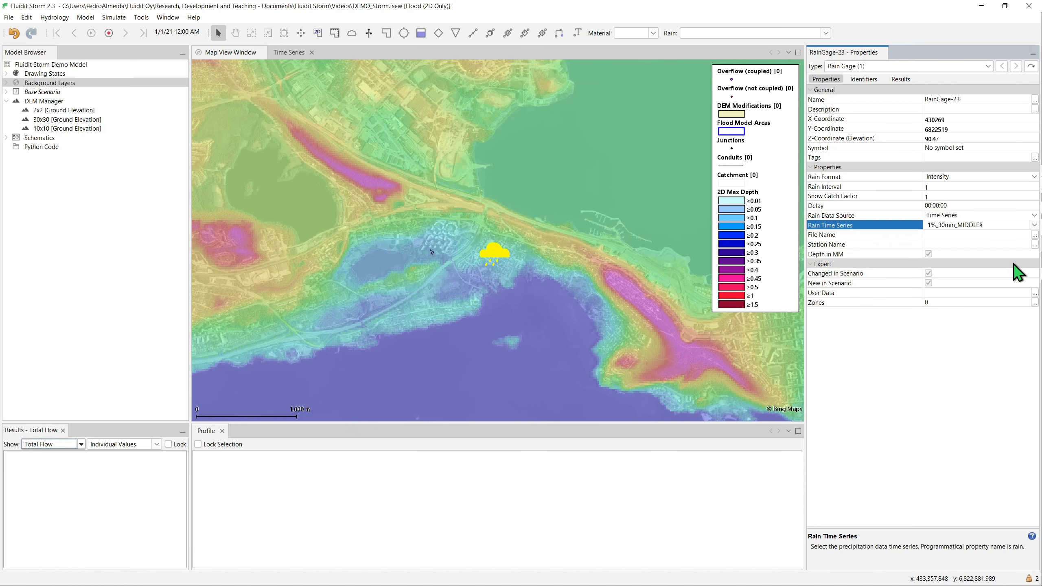
pyautogui.press('Return')
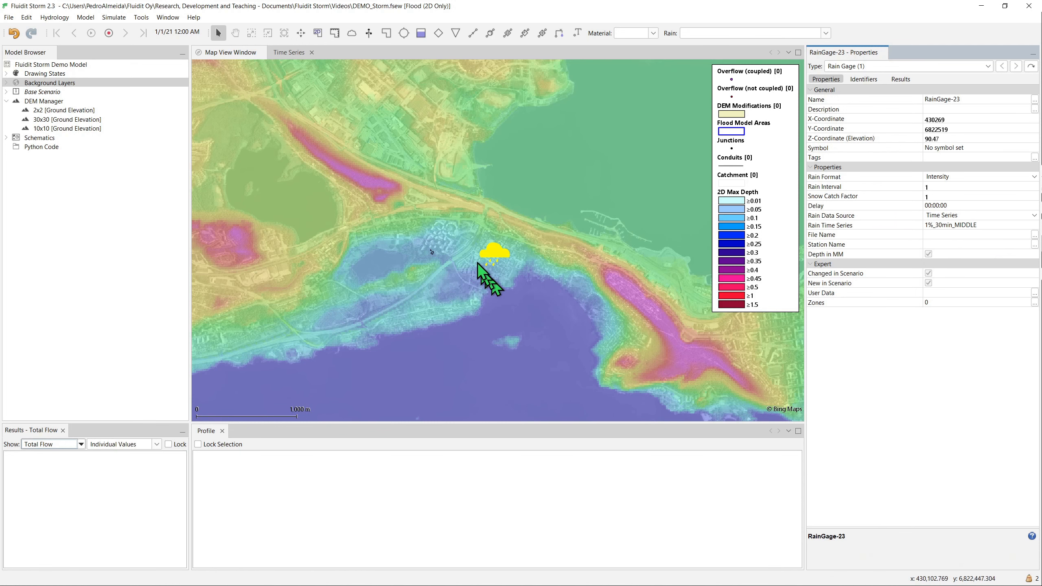
# - Draw a flood model area around the rain gage, following the lakeshore in the south and the ridge in the north
pyautogui.scroll(3, 476, 264)
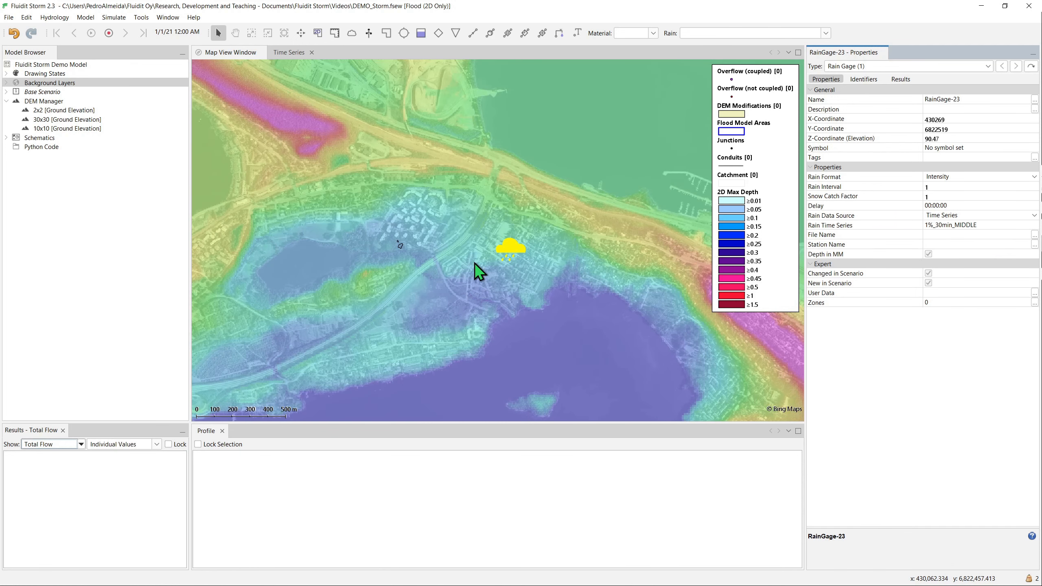
pyautogui.click(317, 34)
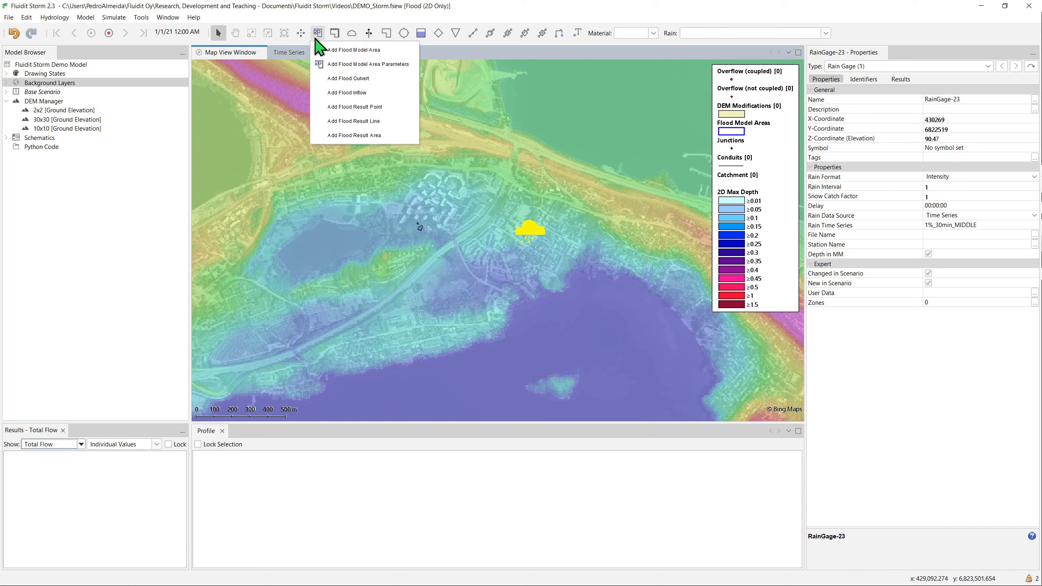
pyautogui.click(324, 47)
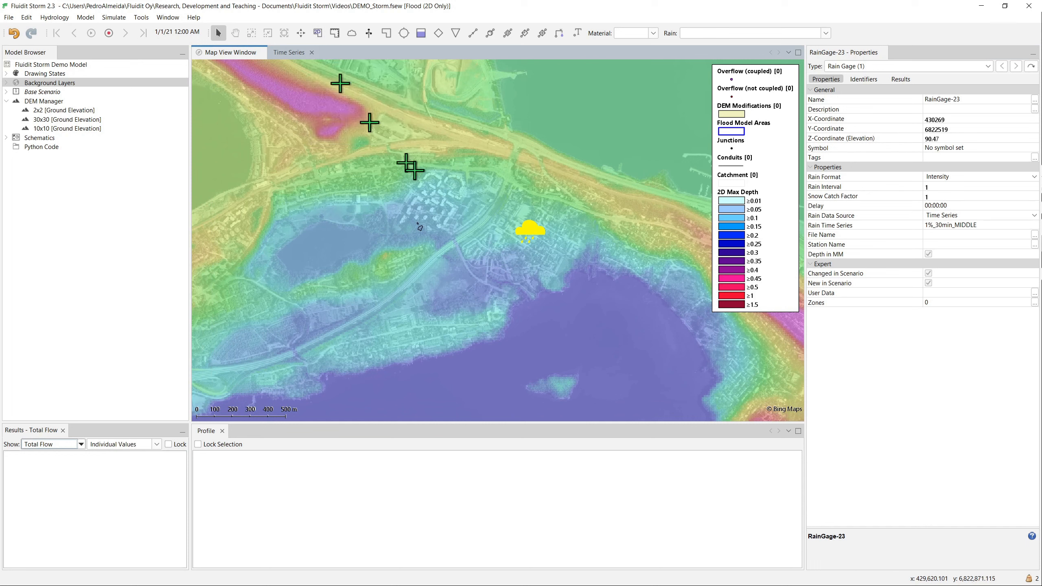
pyautogui.click(507, 317)
pyautogui.click(388, 355)
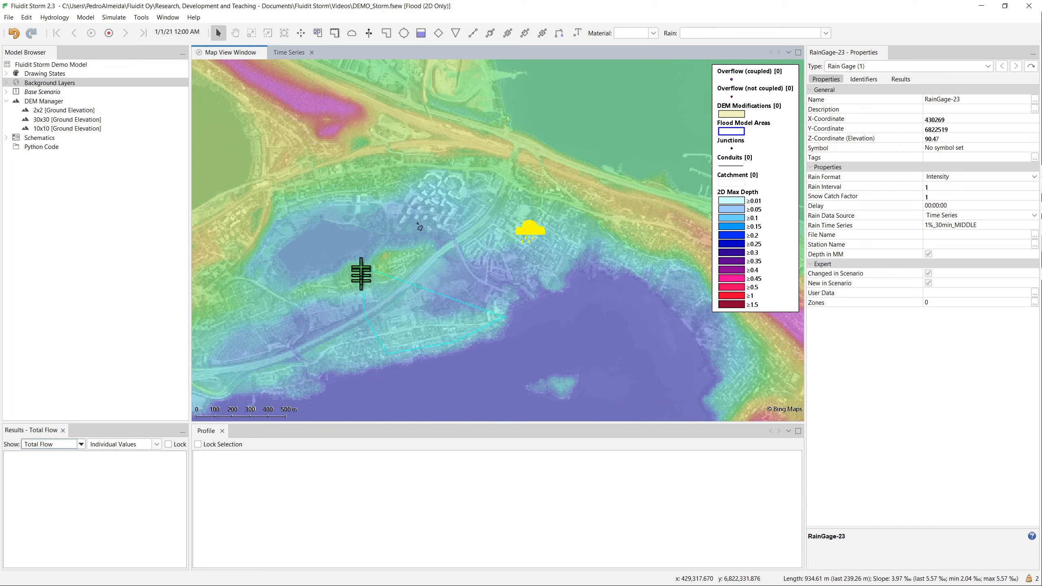
pyautogui.click(352, 155)
pyautogui.click(423, 129)
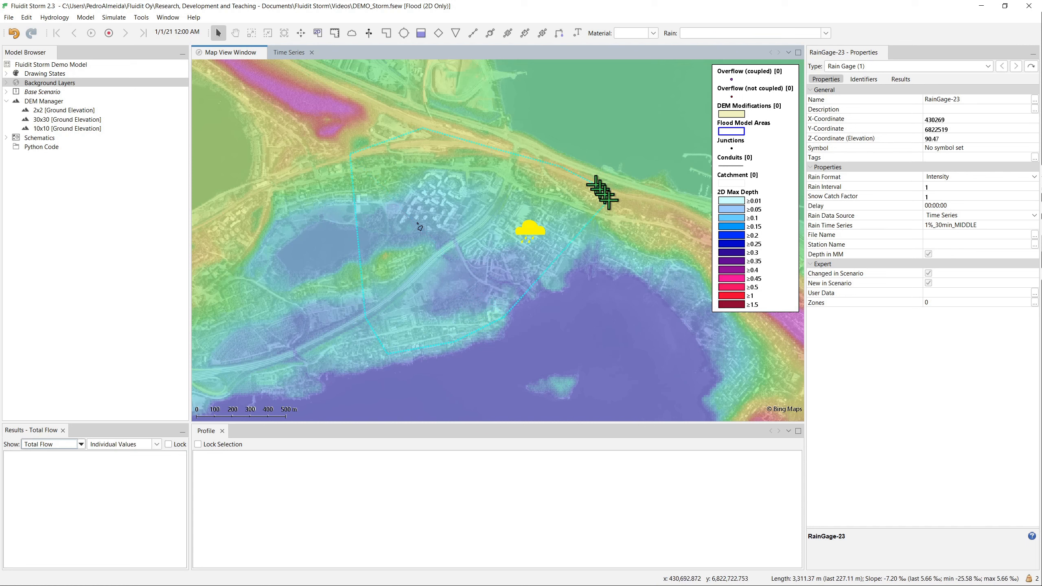
pyautogui.click(629, 225)
pyautogui.click(629, 255)
pyautogui.click(616, 269)
pyautogui.click(591, 268)
pyautogui.click(565, 272)
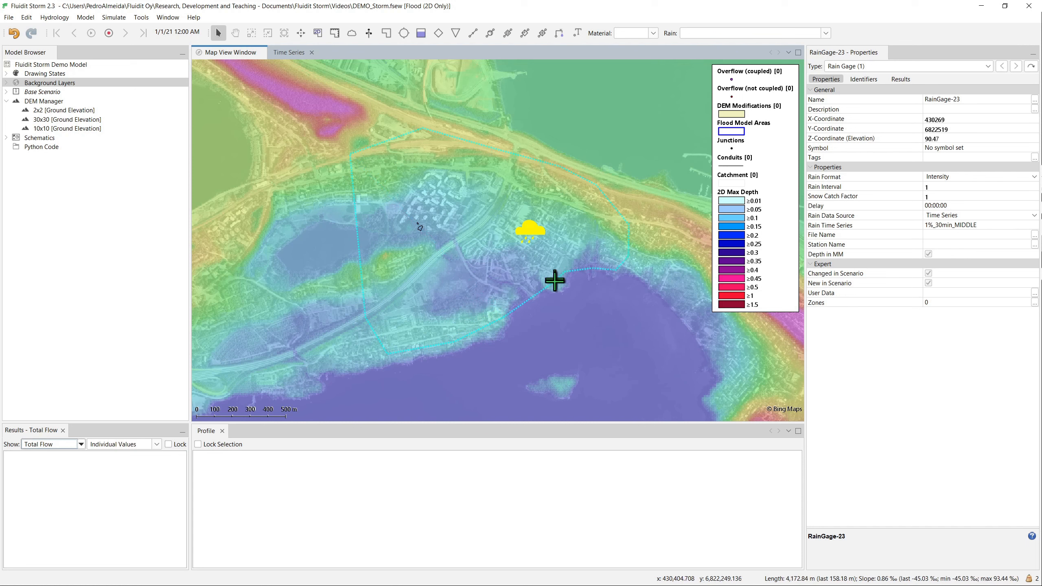
pyautogui.click(553, 290)
pyautogui.click(525, 295)
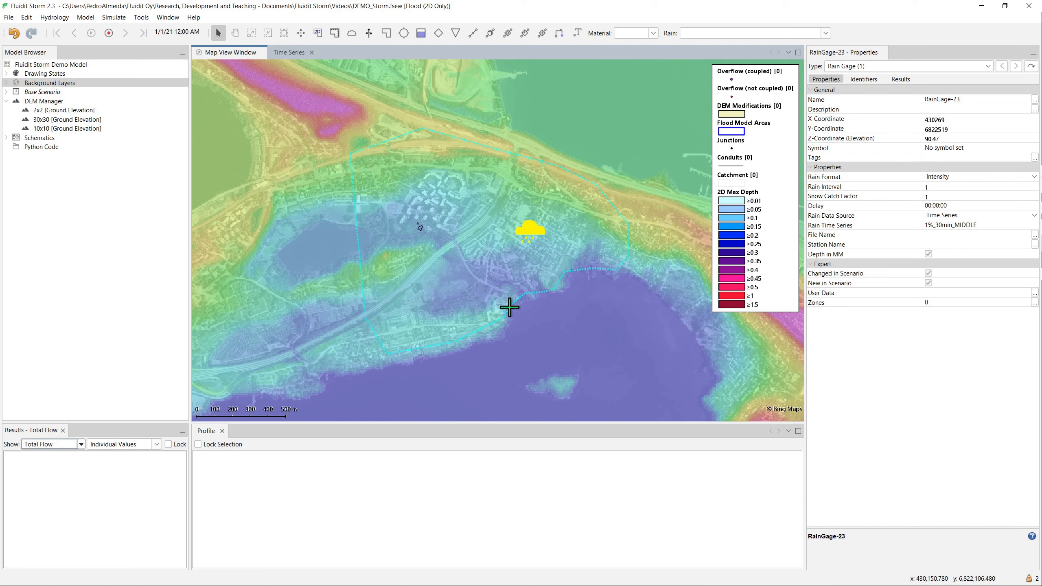
pyautogui.doubleClick(509, 308)
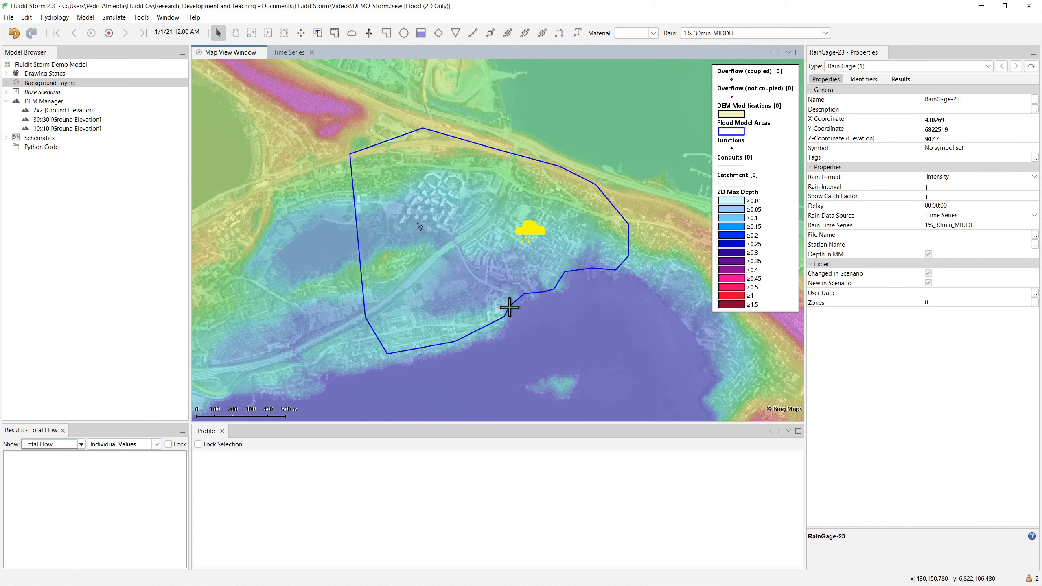
# - Select the drawn flood model area and set its simulation type to 2D Only
pyautogui.click(509, 307)
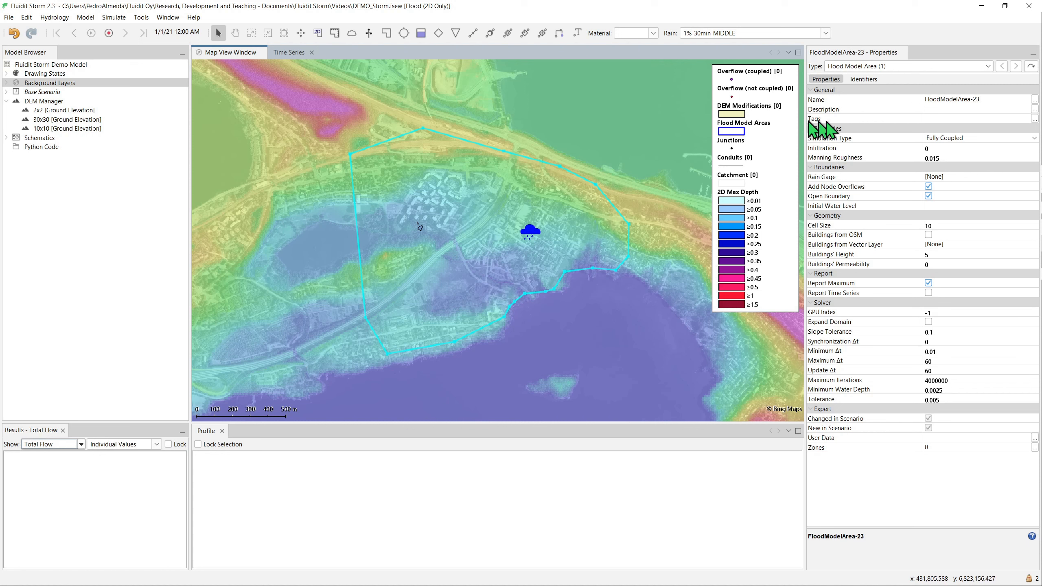
pyautogui.click(1034, 138)
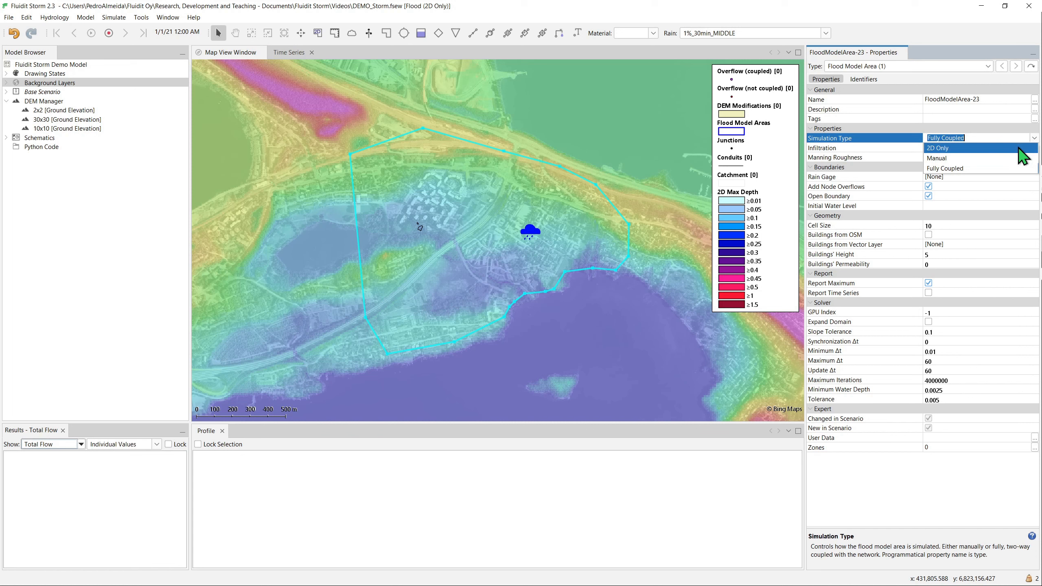
pyautogui.click(1019, 148)
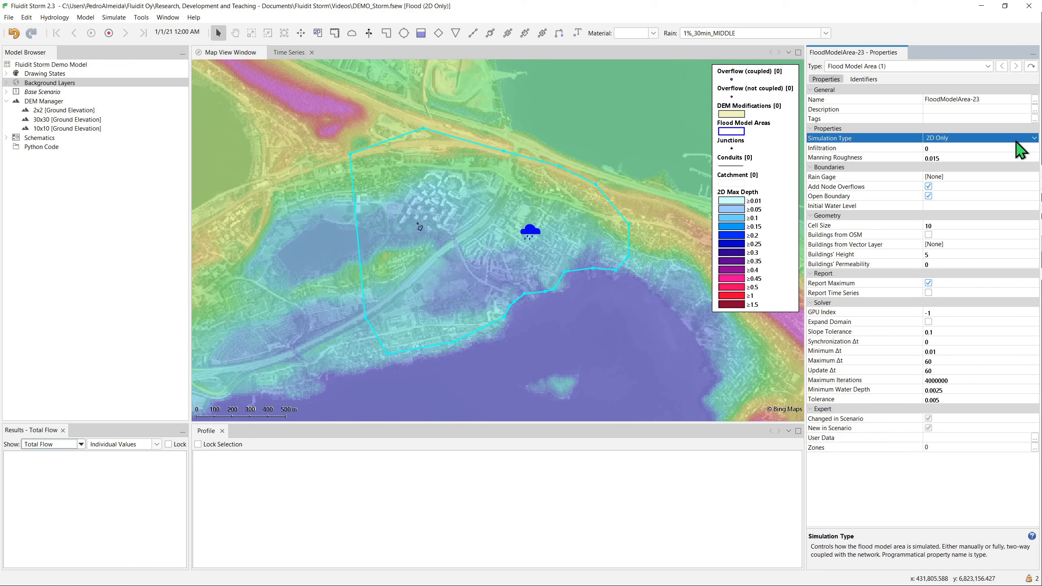
# - Assign RainGage-23 to the flood model area and disable adding node overflows
pyautogui.click(989, 177)
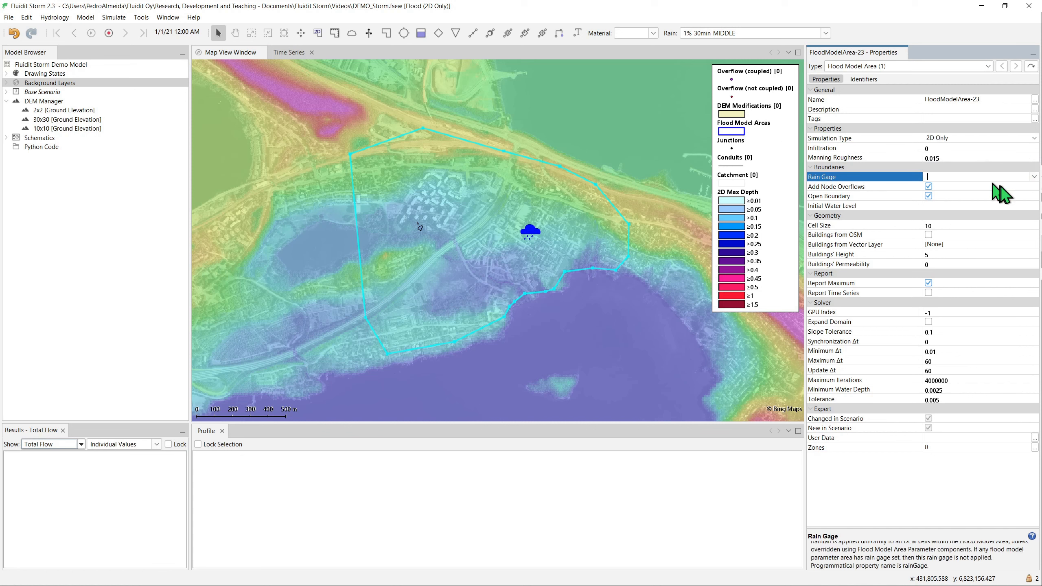
pyautogui.click(1033, 176)
pyautogui.click(1017, 197)
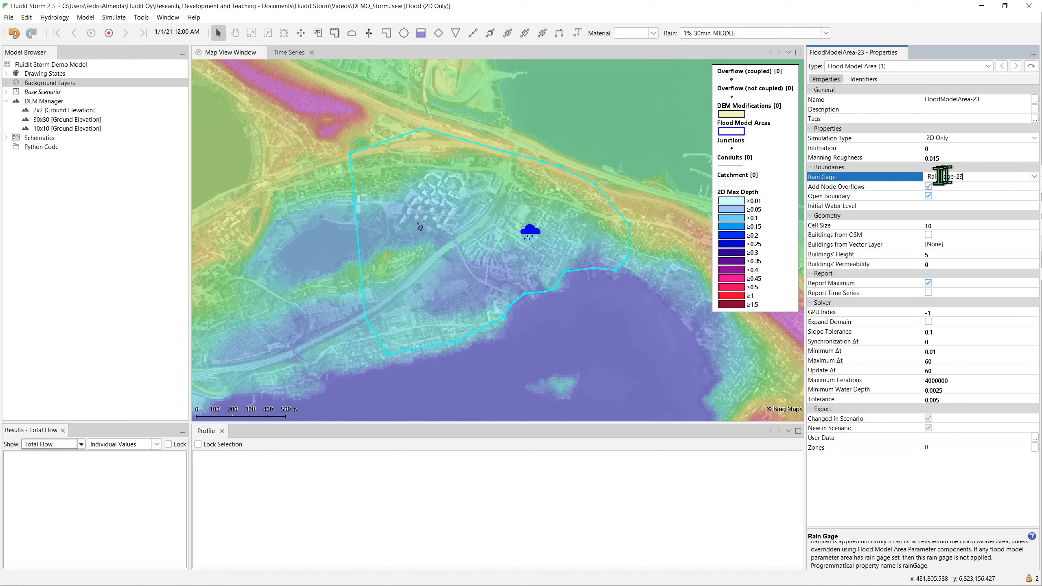
pyautogui.click(930, 187)
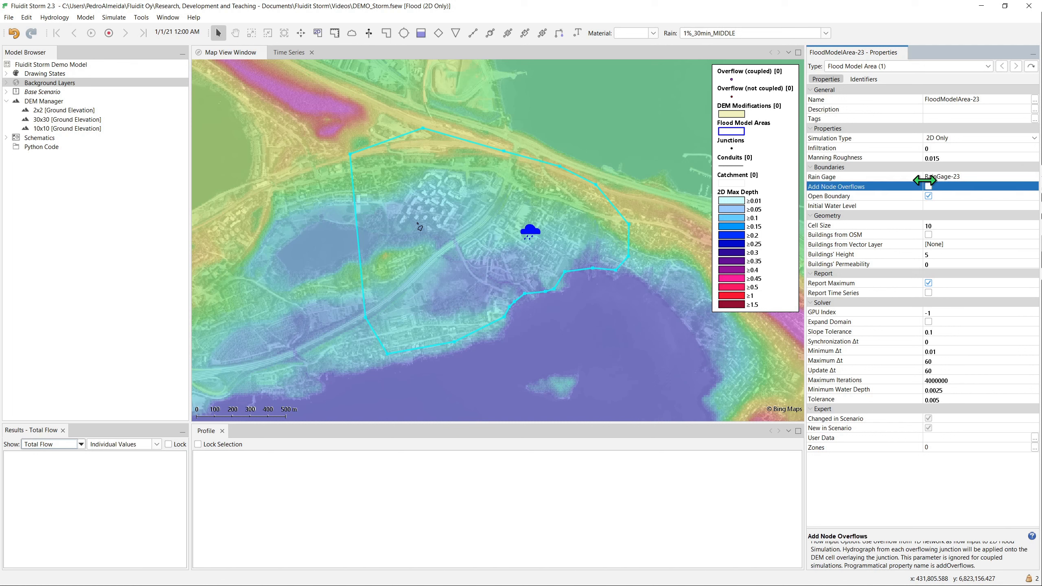
pyautogui.click(916, 177)
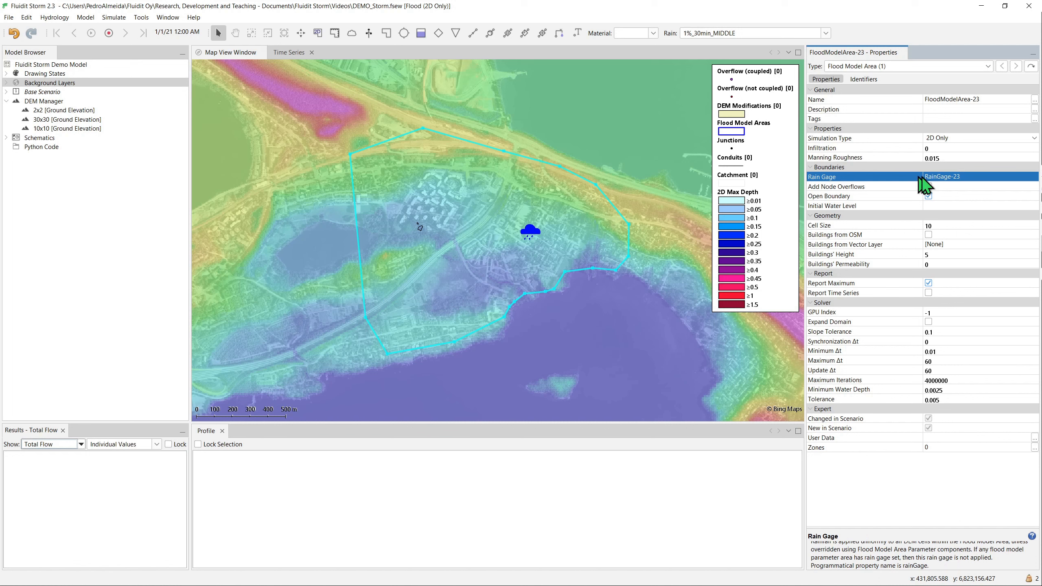
# - Set the flood model area's cell size to 1 and enable fetching buildings from OSM
pyautogui.click(953, 225)
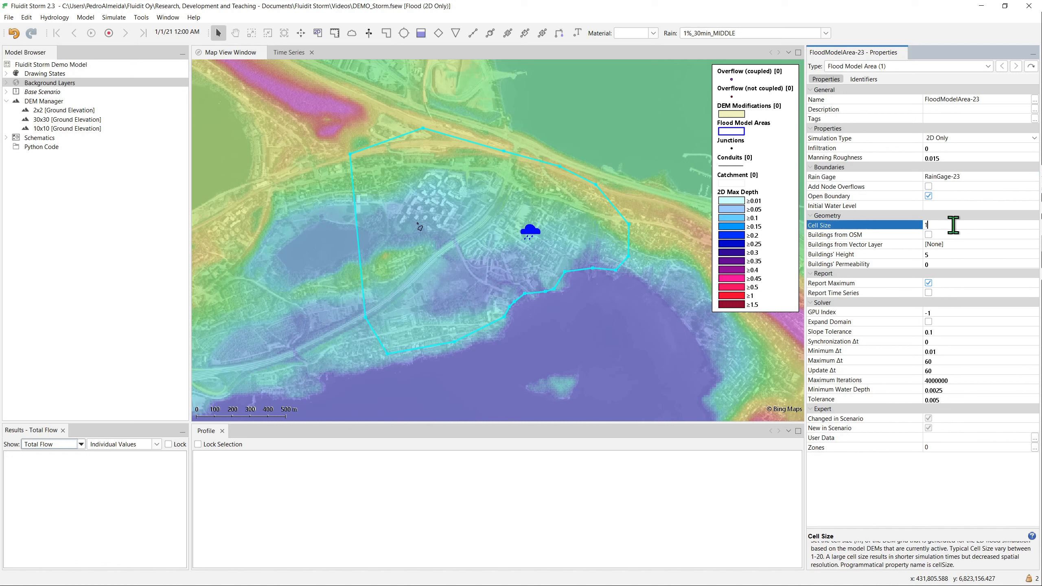
pyautogui.click(956, 245)
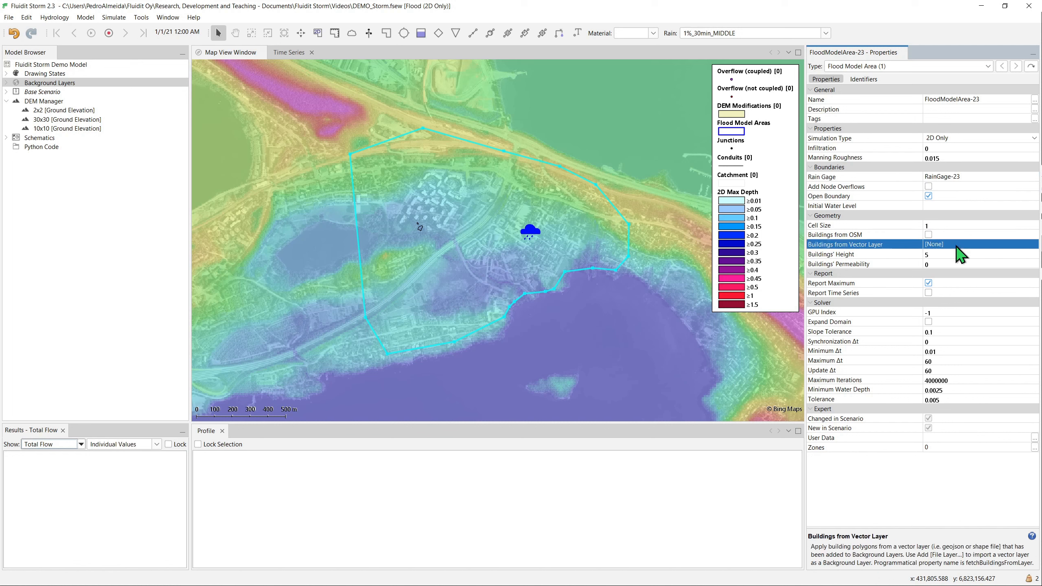
pyautogui.click(929, 235)
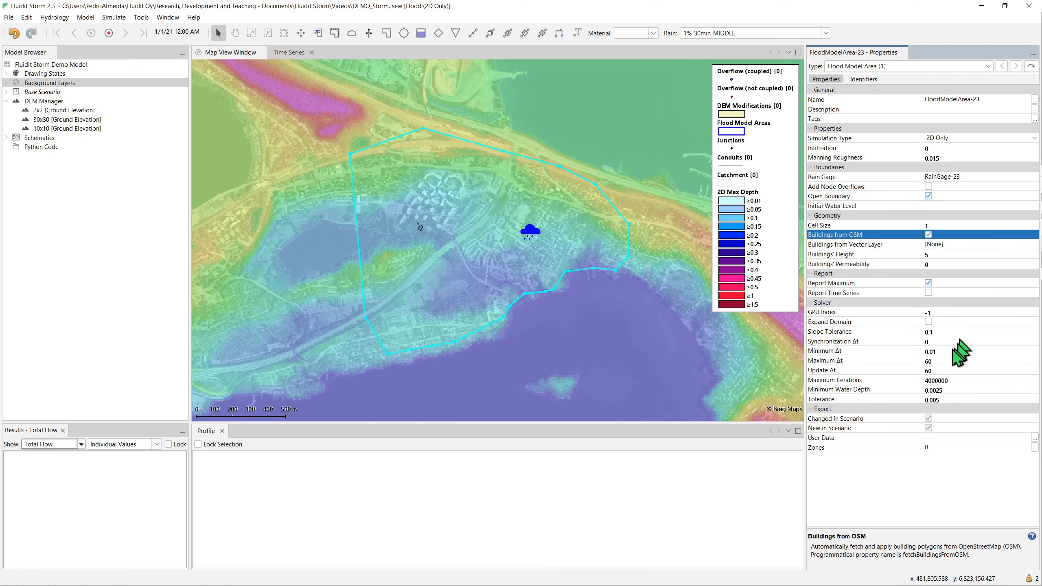
# - Set the flood model area's minimum Δt to 0.5
pyautogui.click(948, 352)
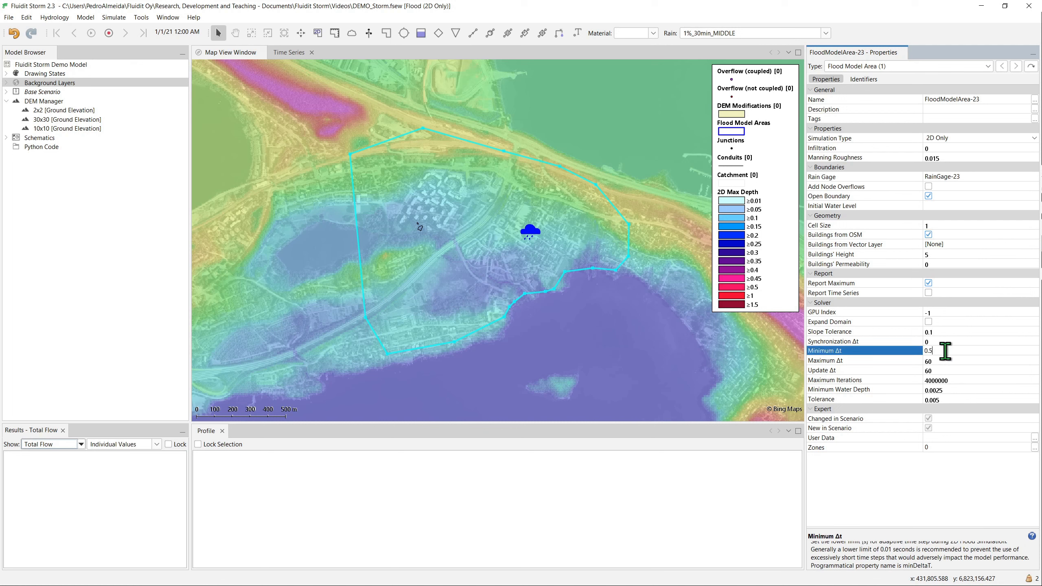
pyautogui.press('Return')
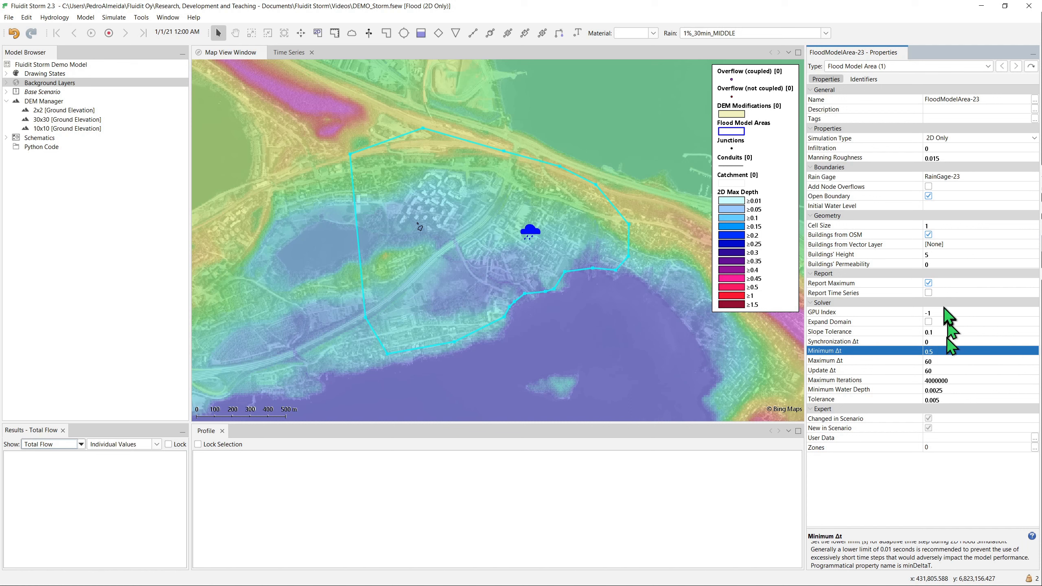
pyautogui.click(887, 235)
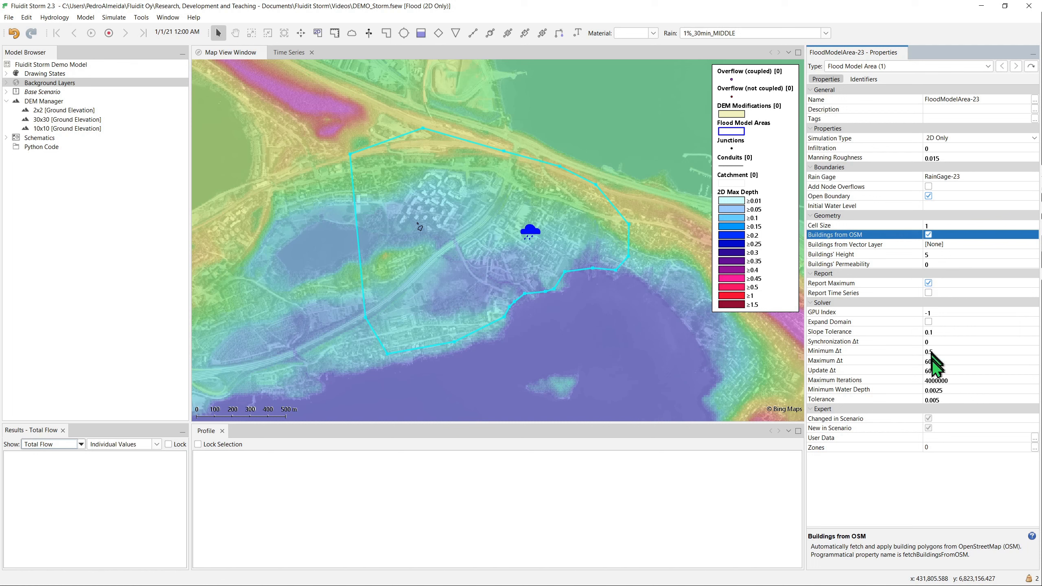
# - Simulate surface flow for the flood model area and dismiss the completion message
pyautogui.rightClick(628, 269)
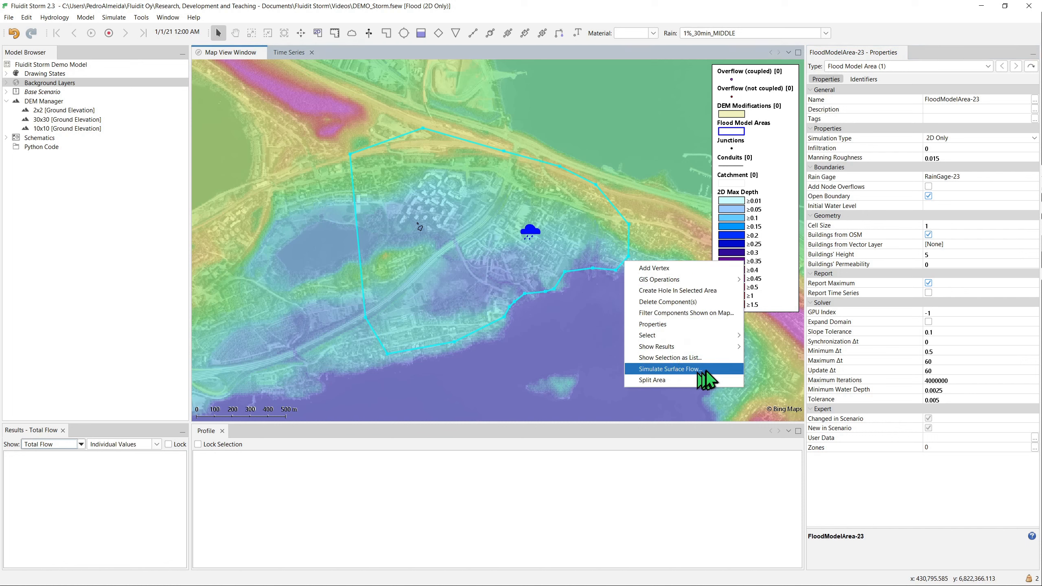
pyautogui.click(719, 369)
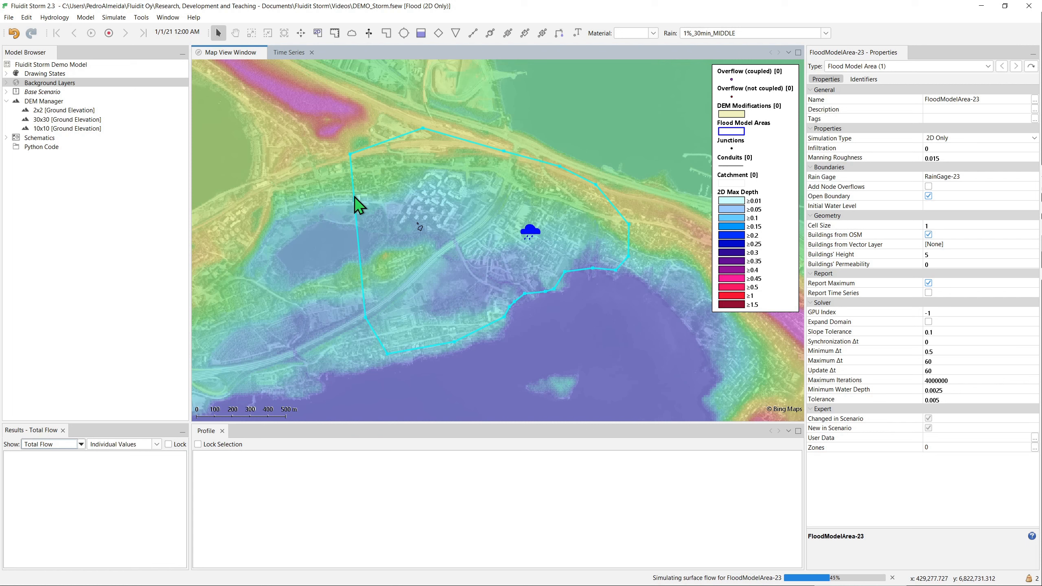
pyautogui.moveTo(355, 197)
pyautogui.moveTo(649, 277); pyautogui.dragTo(645, 279)
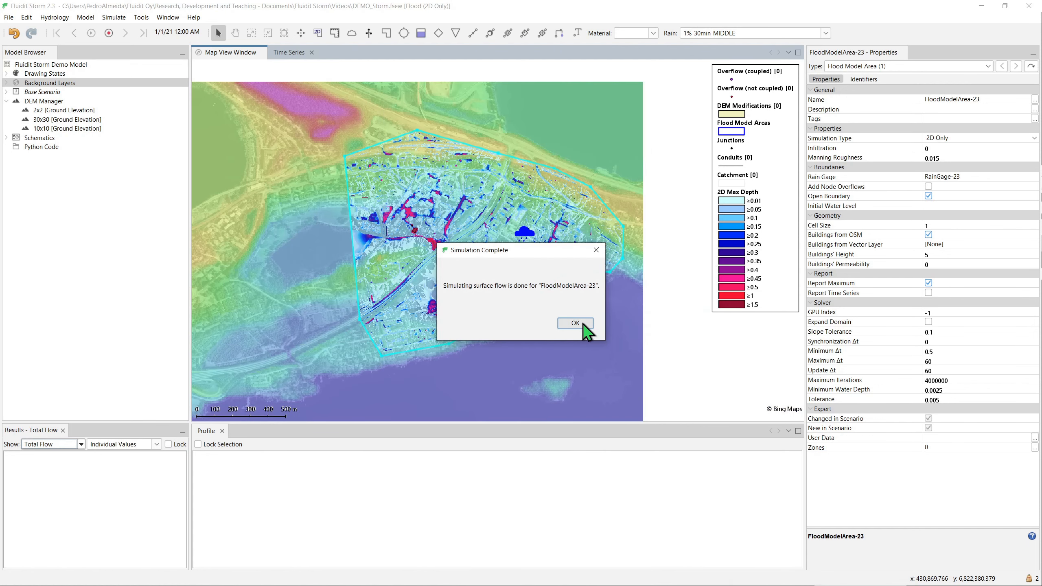
pyautogui.click(576, 323)
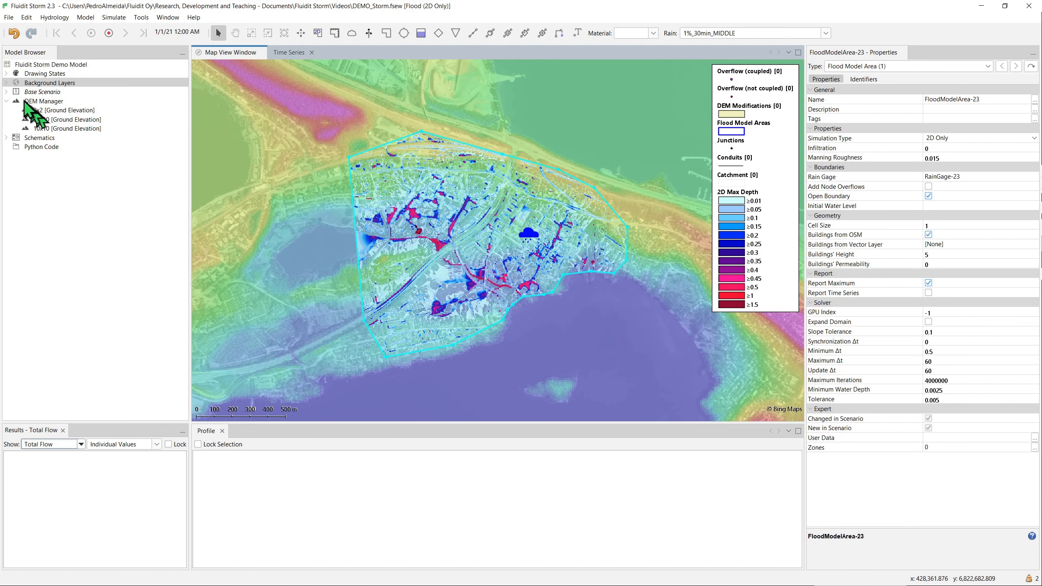
# - Open the 2D Max Depth background layer's properties and review the available results types
pyautogui.doubleClick(18, 82)
pyautogui.click(61, 102)
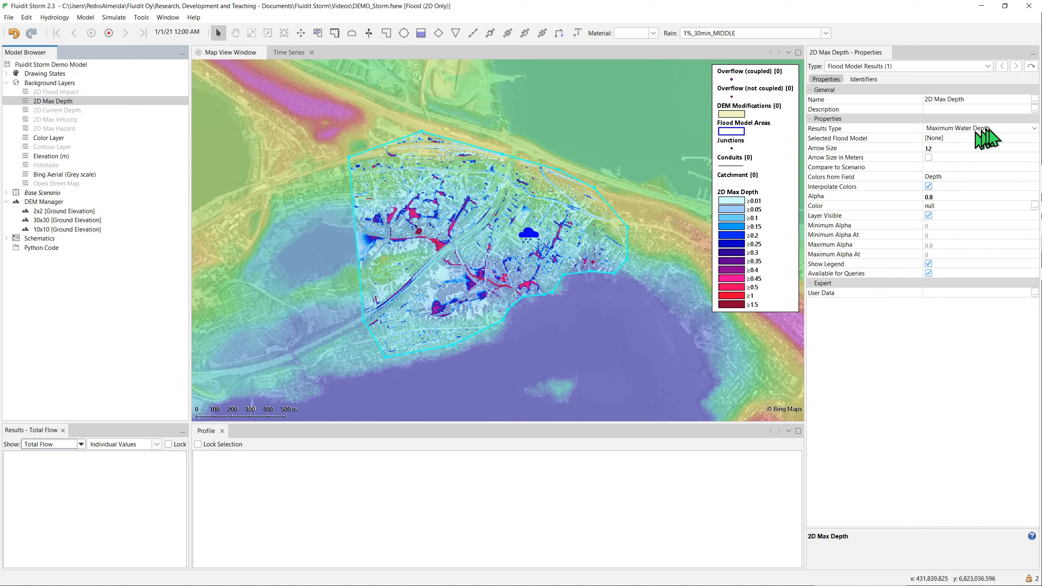
pyautogui.click(910, 128)
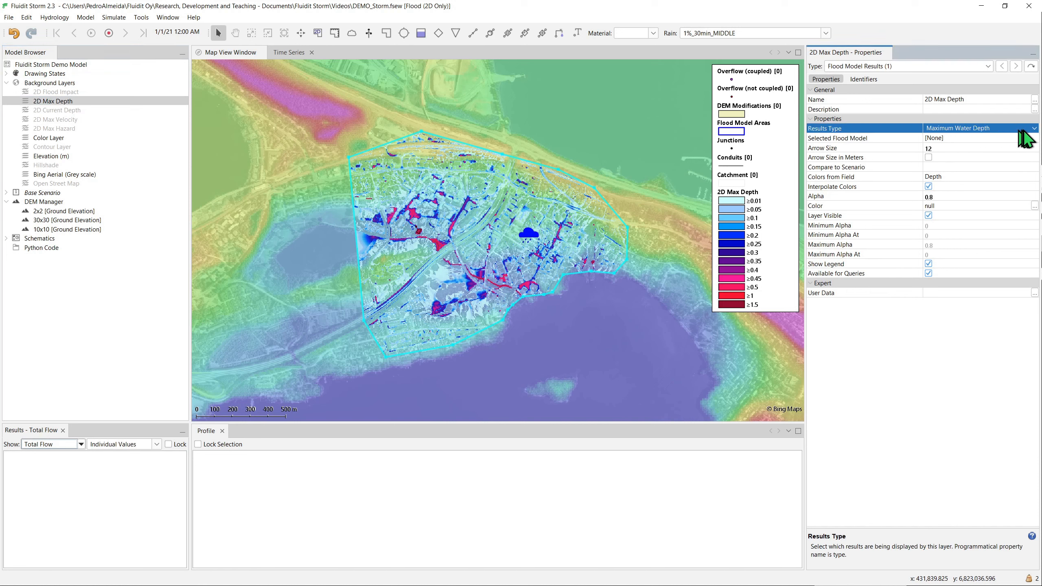
pyautogui.click(1034, 129)
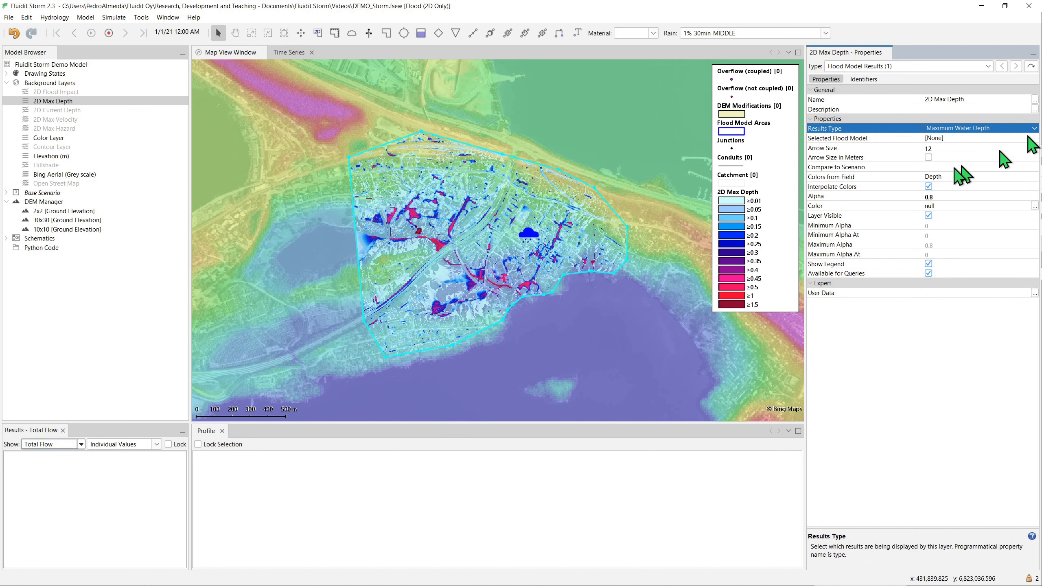
pyautogui.click(960, 144)
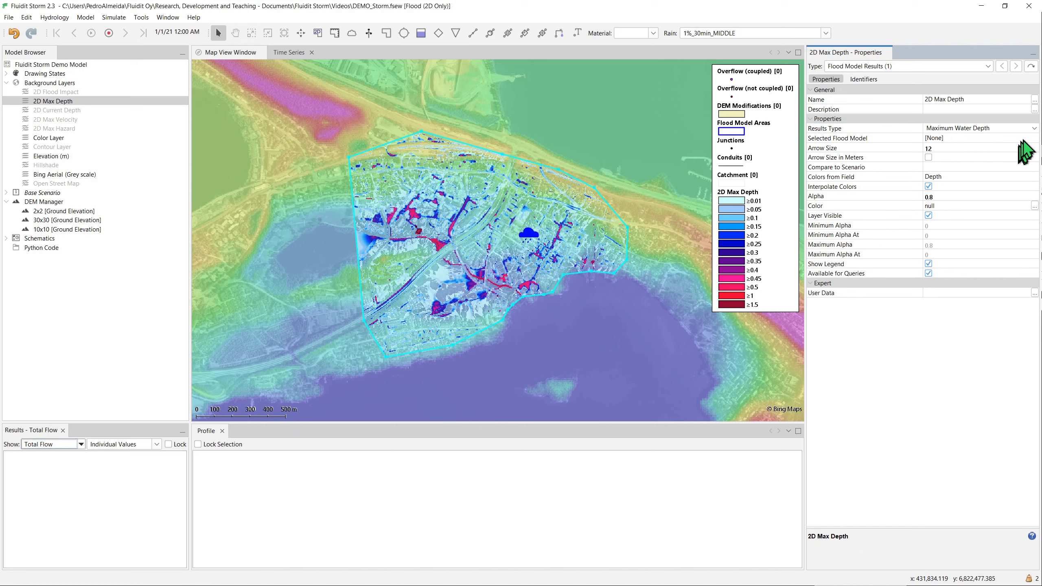
pyautogui.click(1035, 130)
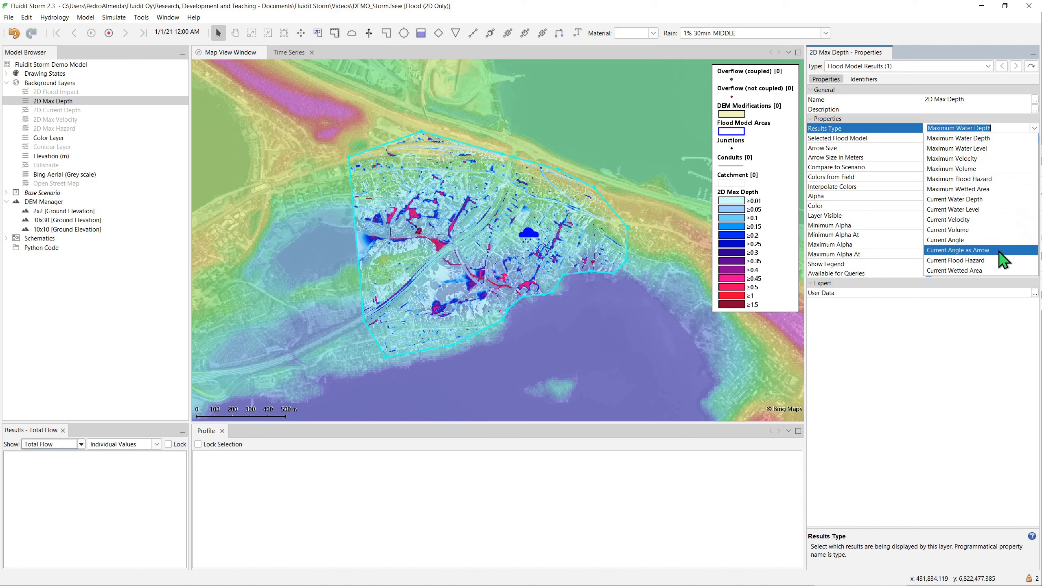
pyautogui.click(979, 301)
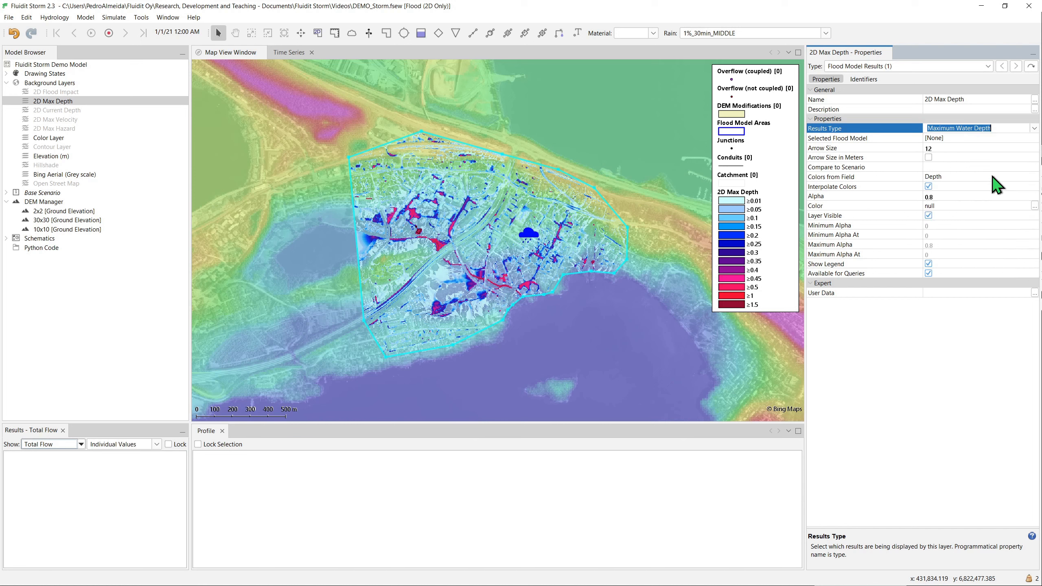
# - Color the 2D Max Depth layer by the Depth over Critical field
pyautogui.click(1030, 178)
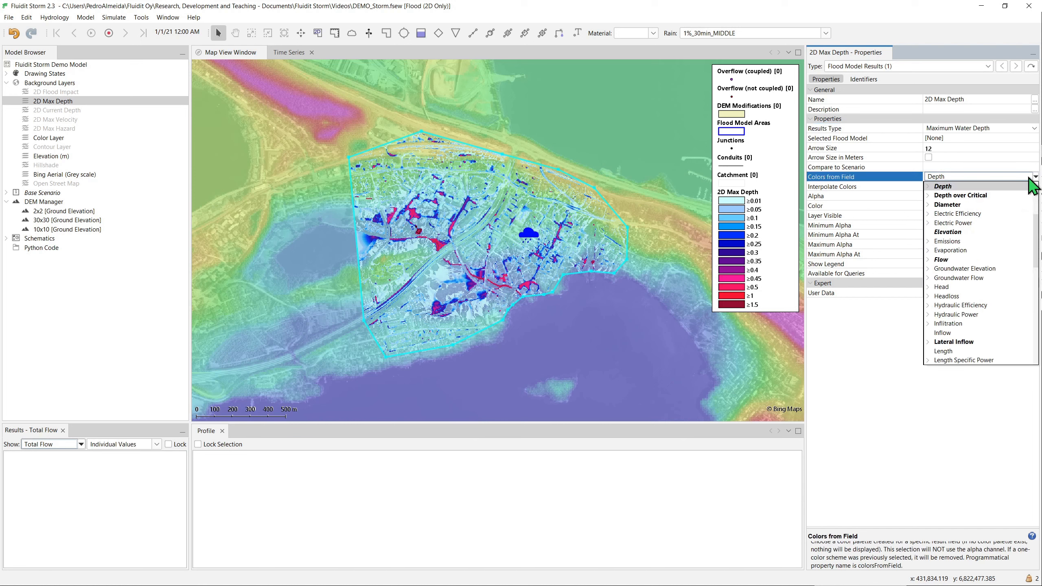
pyautogui.click(978, 195)
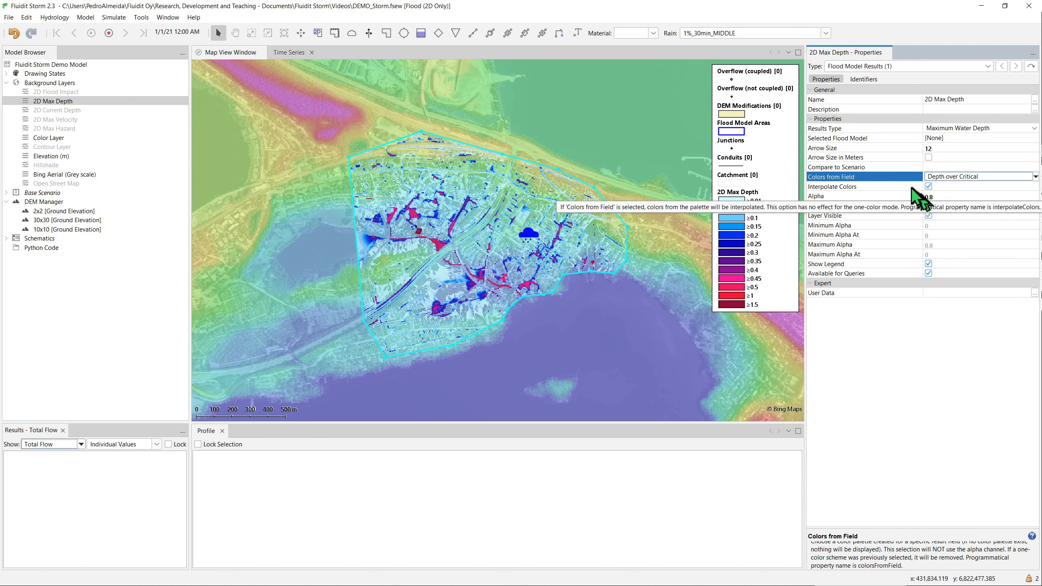
pyautogui.click(902, 196)
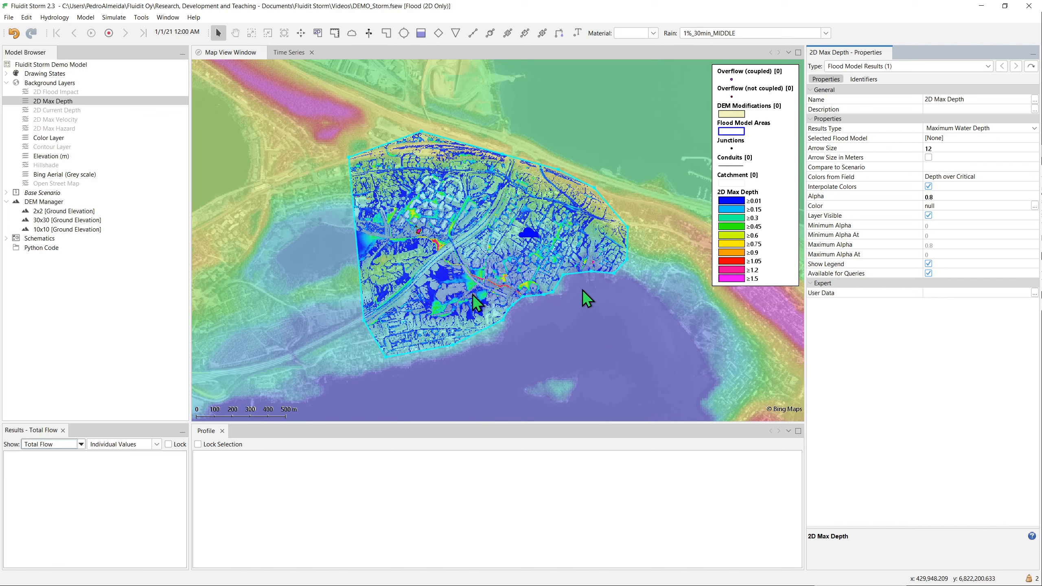
# - Turn on the Flood Culverts and Flood Model Parameters layers in the Example: 2D Flood Max Depth drawing state
pyautogui.click(6, 75)
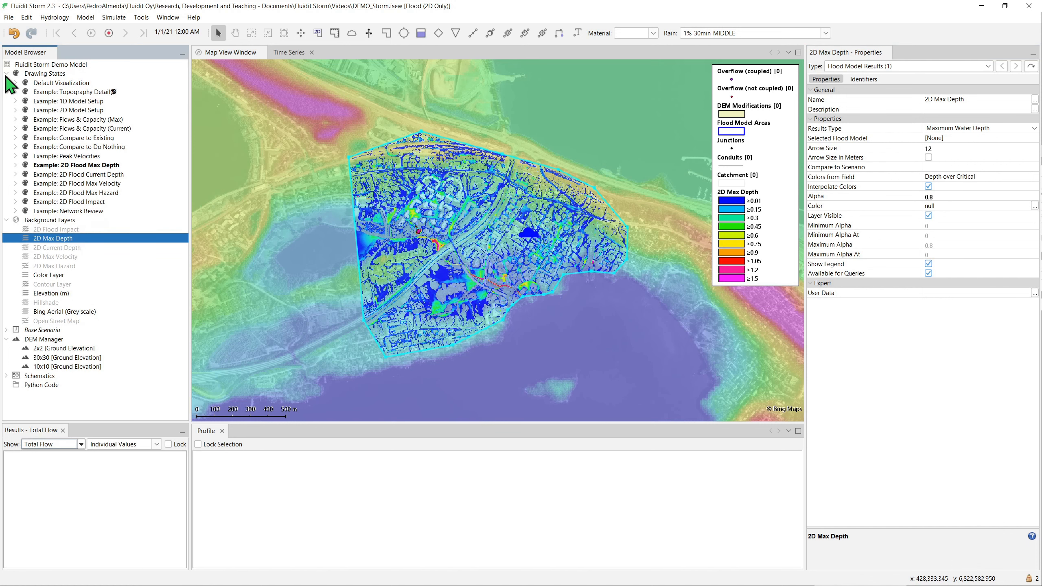
pyautogui.doubleClick(15, 165)
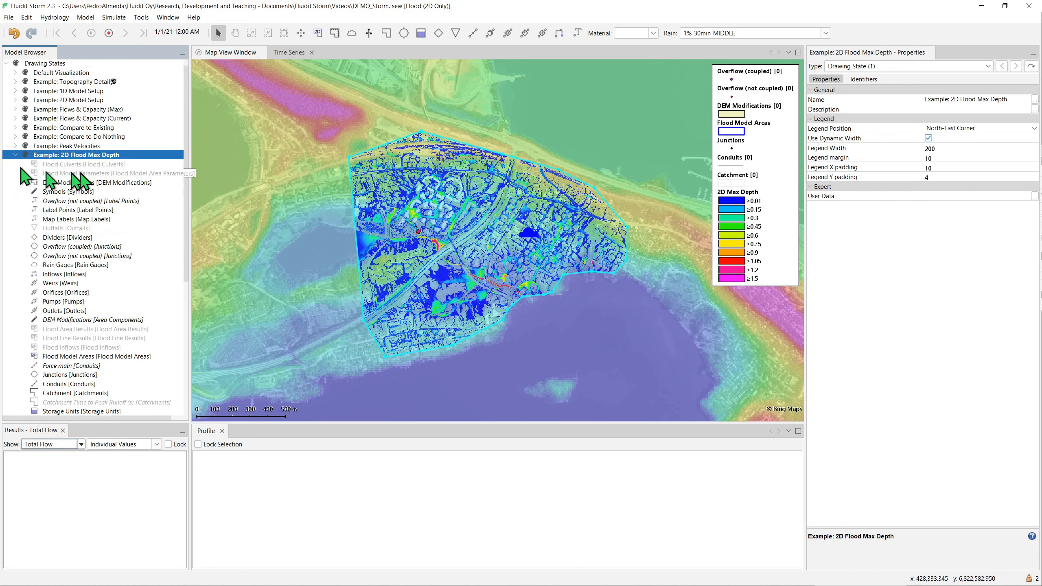
pyautogui.click(37, 165)
pyautogui.click(38, 174)
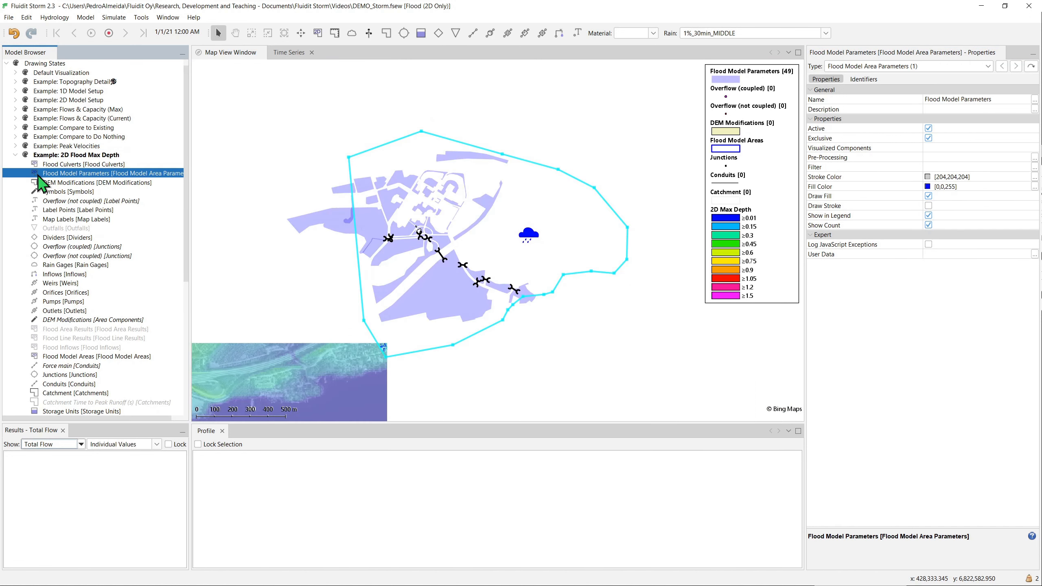
# - Inspect the Manning roughness and infiltration properties of the parameter area crossing the flood model's western boundary
pyautogui.scroll(2, 335, 247)
pyautogui.click(348, 225)
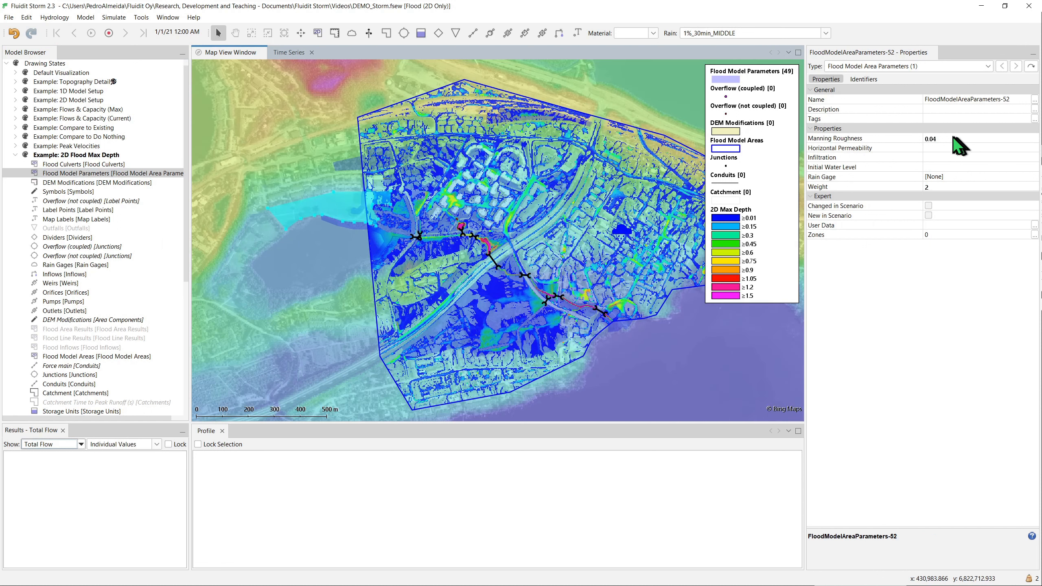
pyautogui.click(895, 158)
pyautogui.click(891, 139)
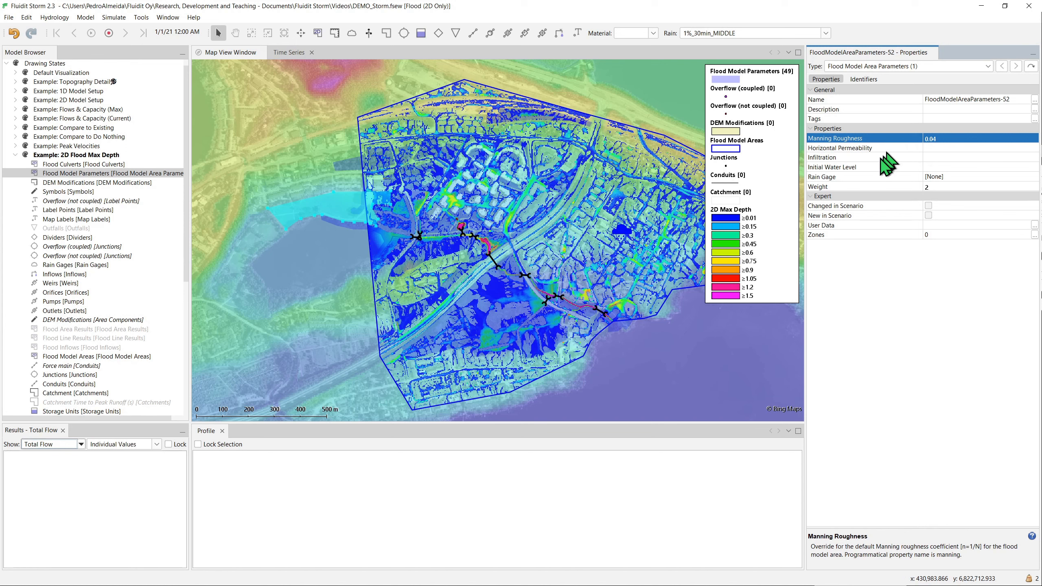
pyautogui.click(882, 157)
# - Inspect the properties of the flood culverts along the channel southeast of the railway
pyautogui.scroll(3, 515, 283)
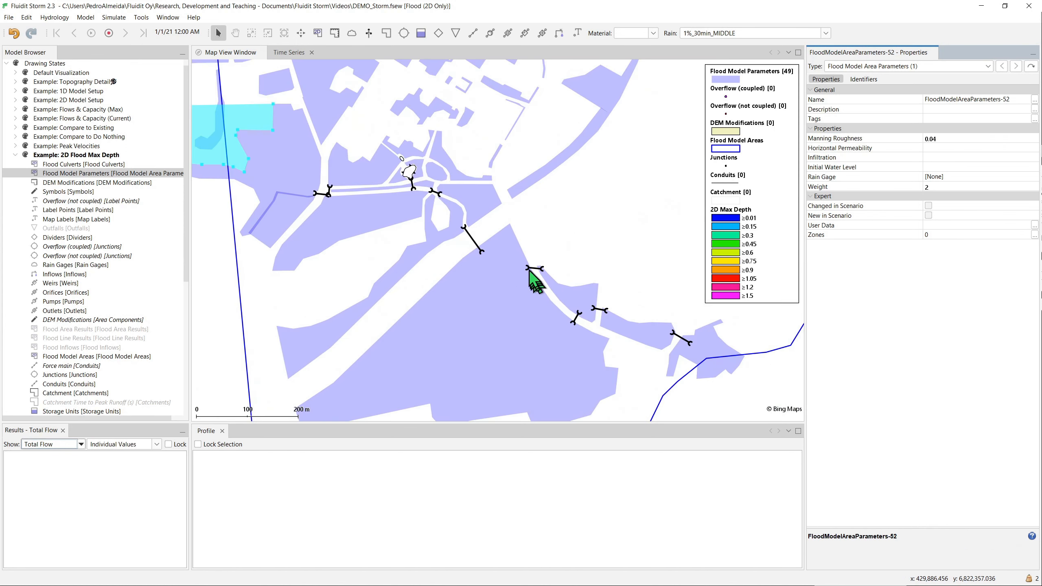
pyautogui.scroll(1, 530, 271)
pyautogui.click(536, 269)
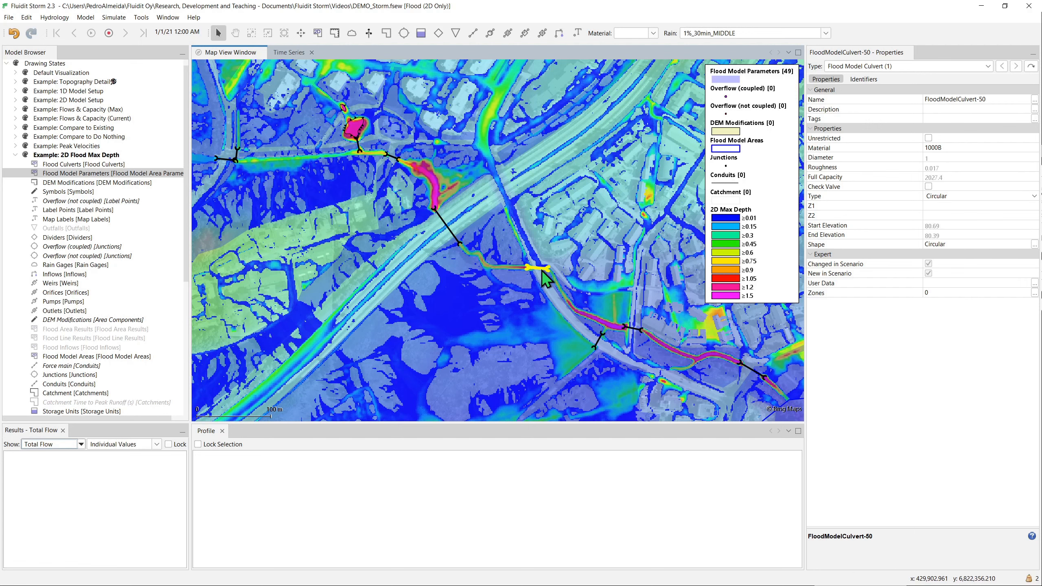
pyautogui.click(598, 340)
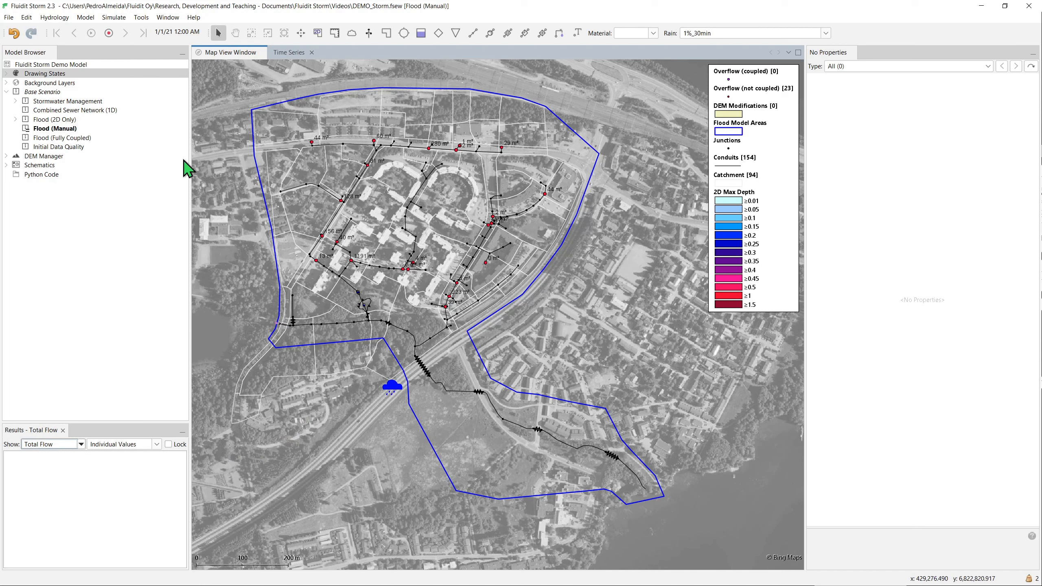
# - Simulate the Flood (Manual) scenario, continuing without viewing the validation details, and open the flood model area's properties
pyautogui.click(114, 18)
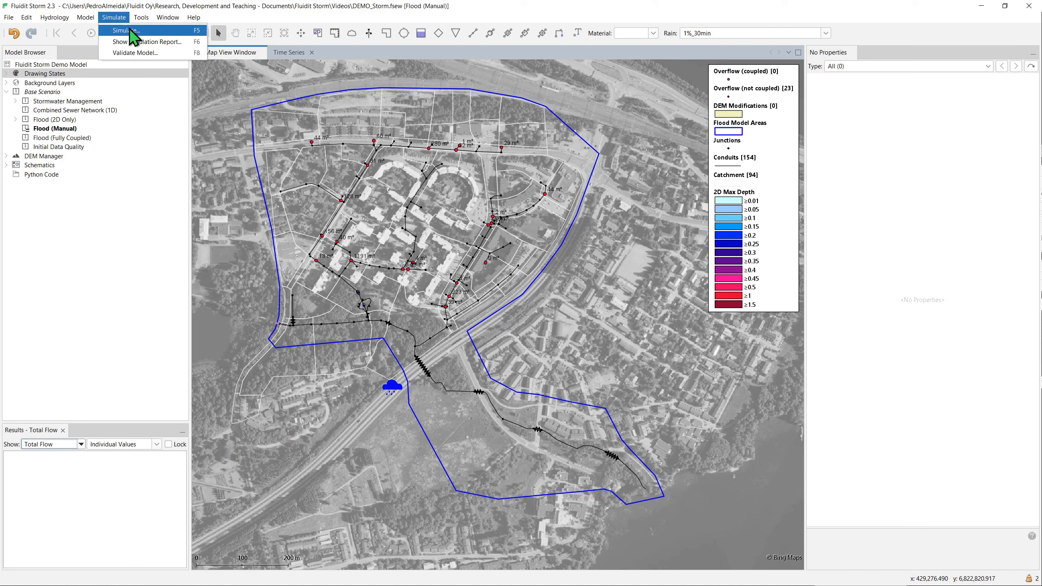
pyautogui.click(129, 30)
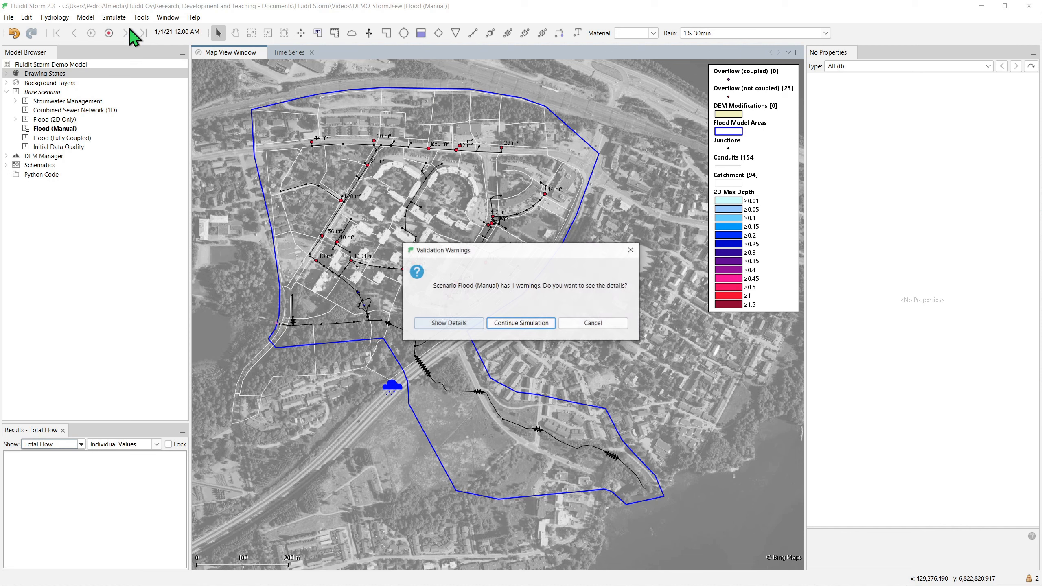
pyautogui.click(508, 324)
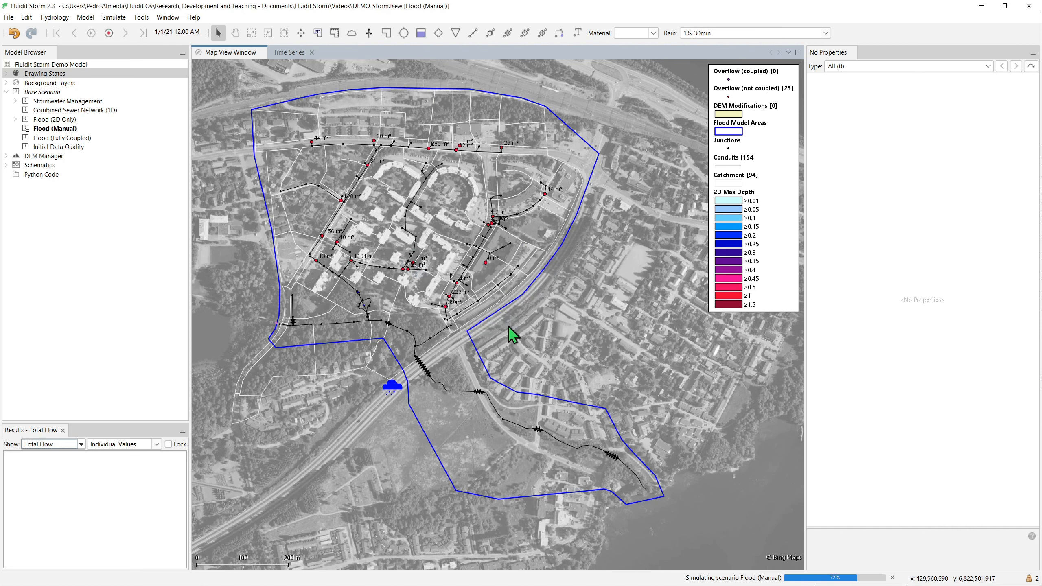
pyautogui.click(507, 304)
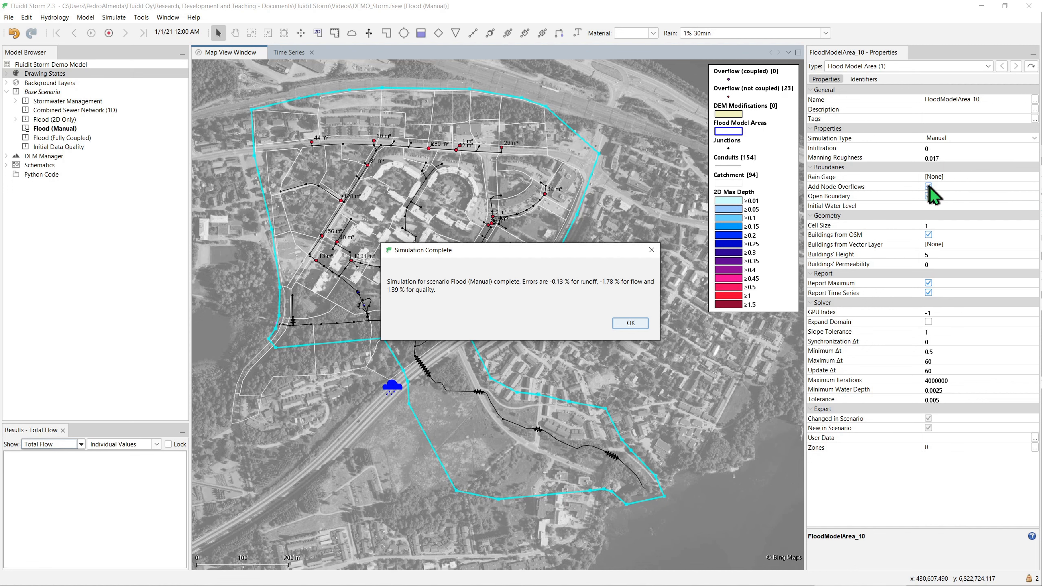
pyautogui.click(645, 324)
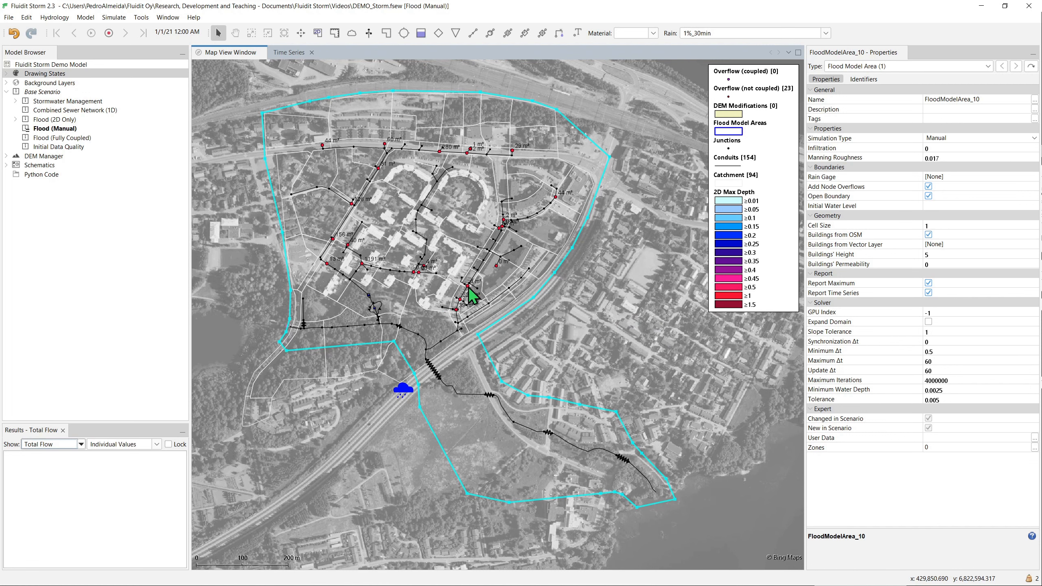
# - Run the surface flow simulation for the flood model area and view the 2D Max Depth results around the overflowing junctions
pyautogui.click(458, 300)
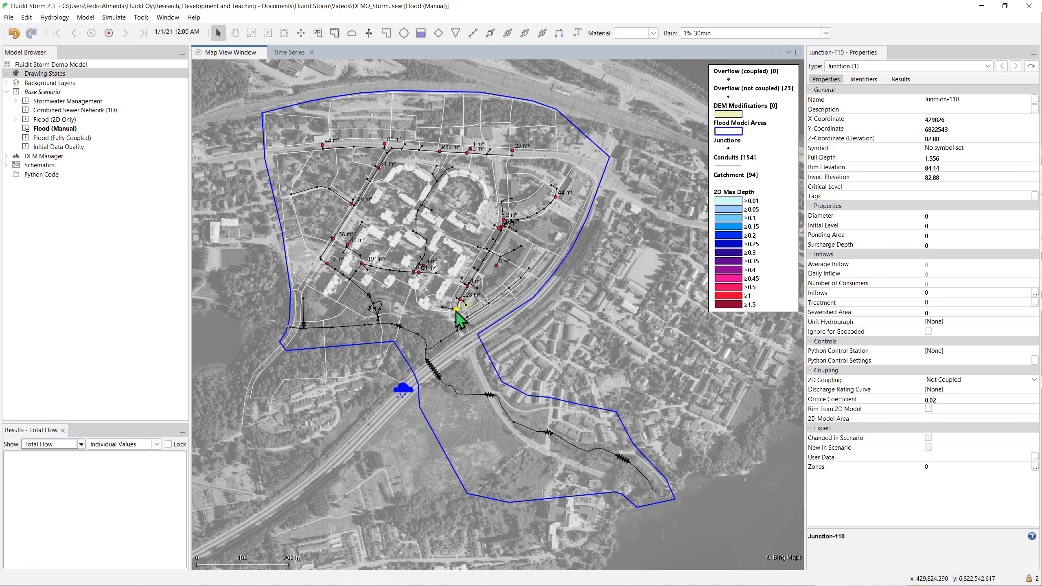
pyautogui.click(550, 303)
pyautogui.click(538, 294)
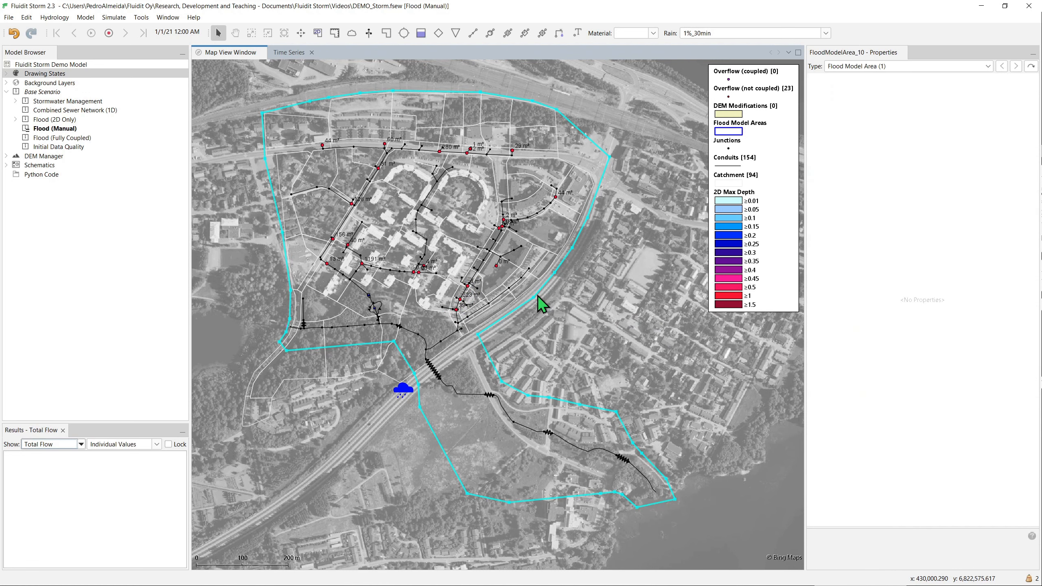
pyautogui.rightClick(537, 295)
pyautogui.click(599, 401)
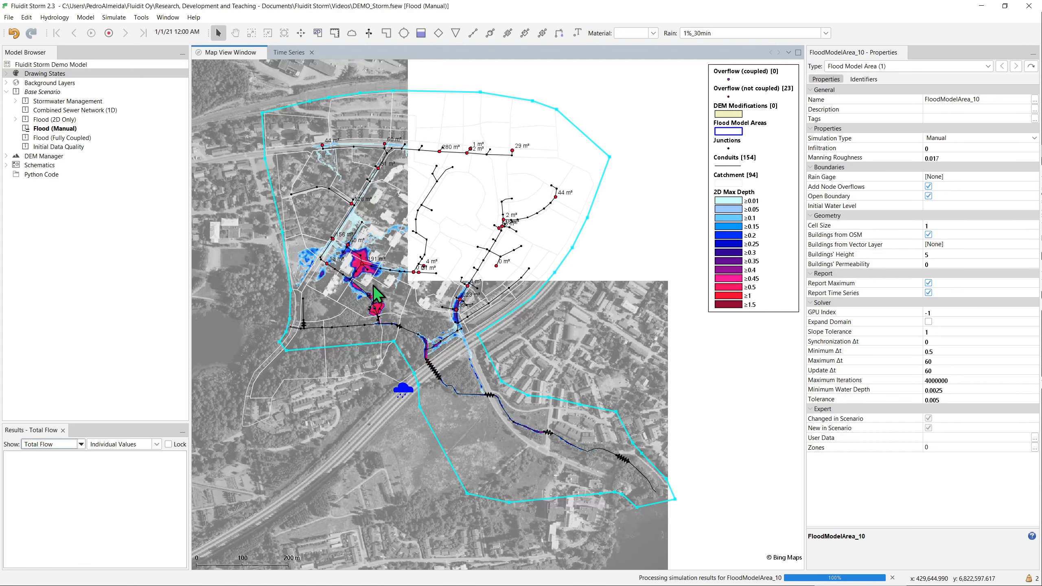
pyautogui.scroll(3, 371, 285)
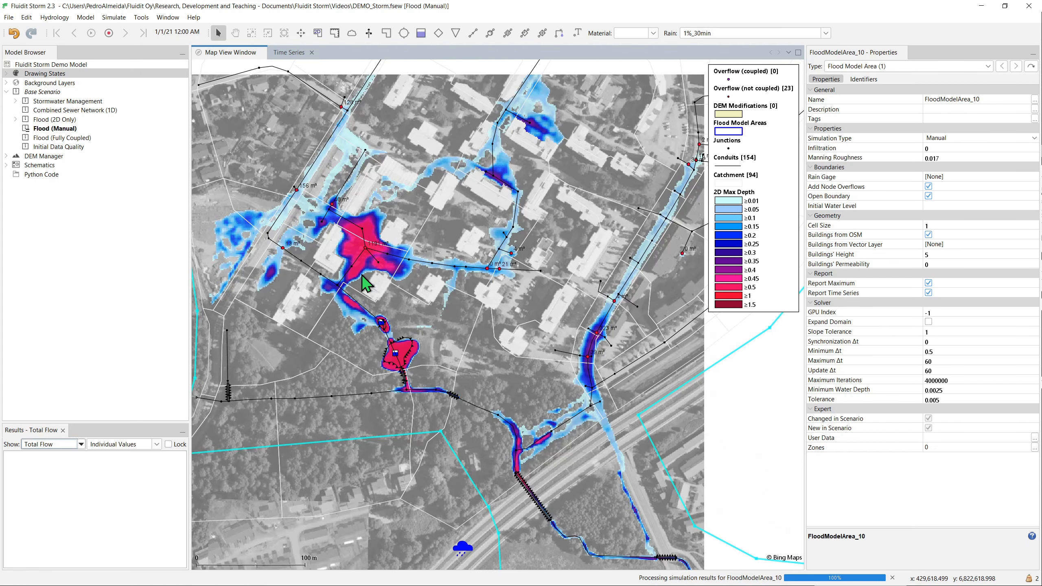
pyautogui.scroll(1, 363, 299)
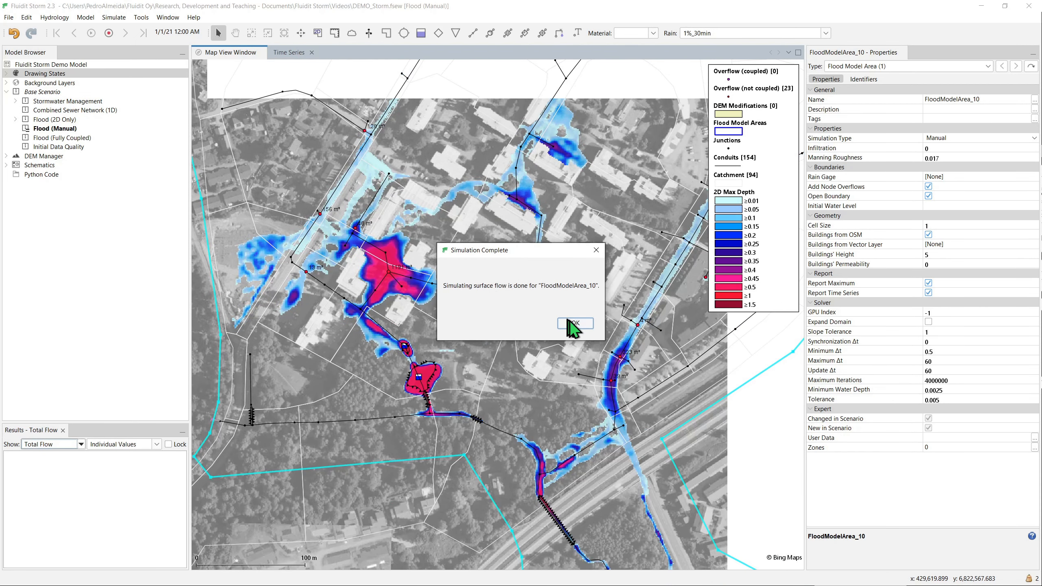
pyautogui.click(572, 322)
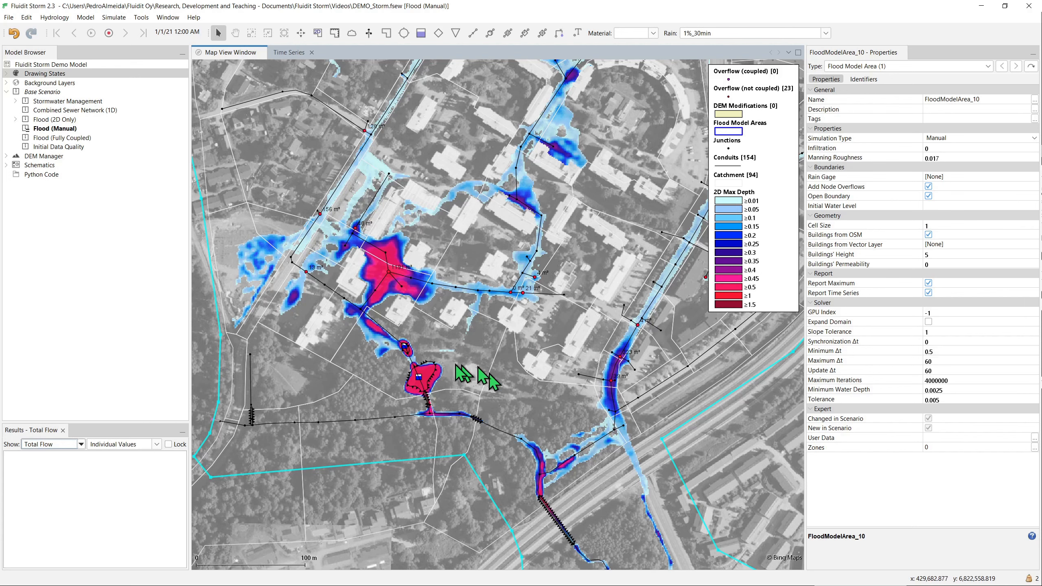
pyautogui.scroll(-6, 454, 364)
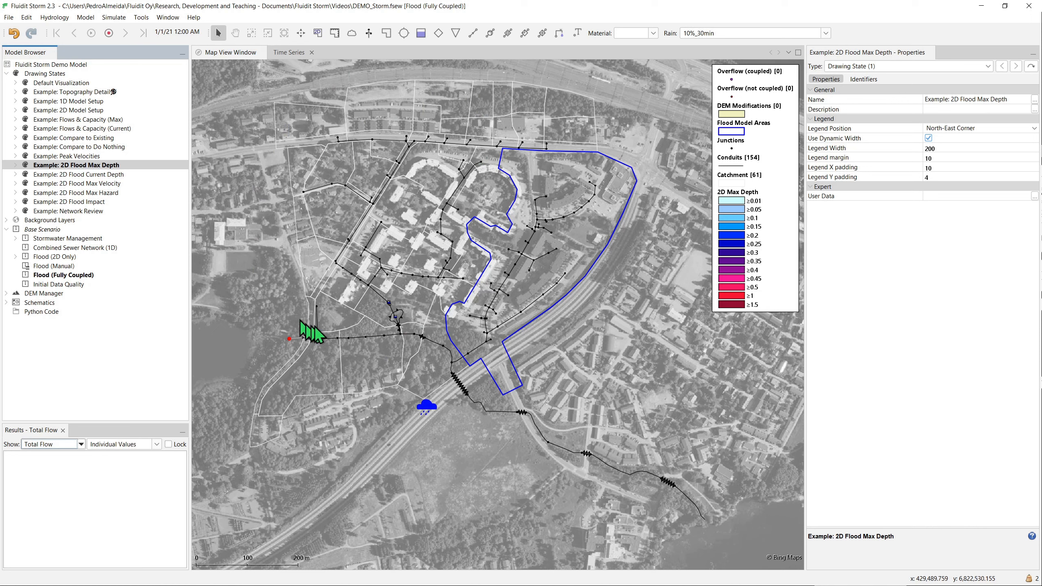
# - View the Example: 1D Model Setup drawing state, and inspect the flood model area's Simulation Type in the Example: 2D Flood Max Depth state
pyautogui.click(81, 103)
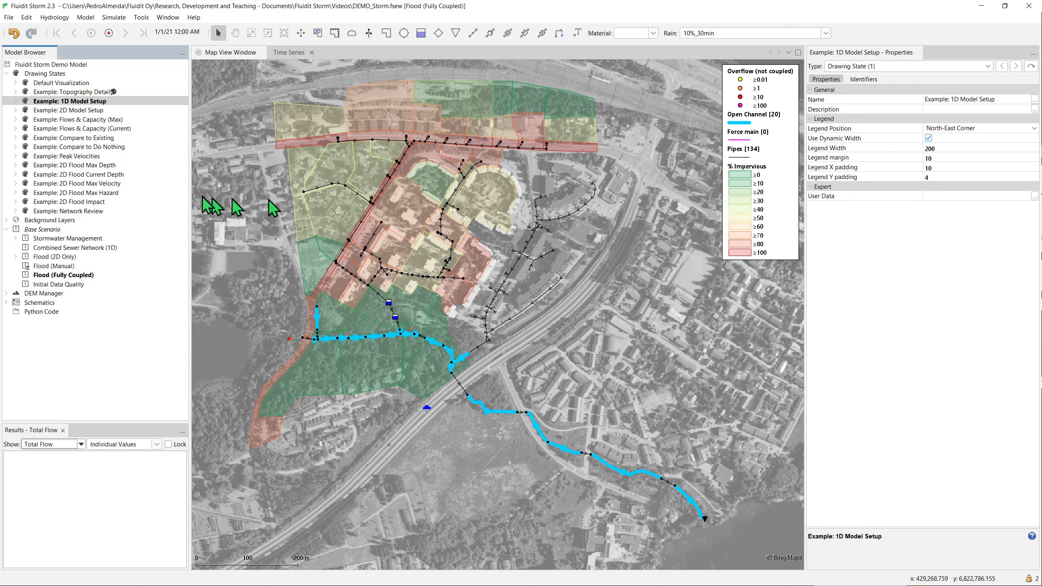
pyautogui.click(109, 165)
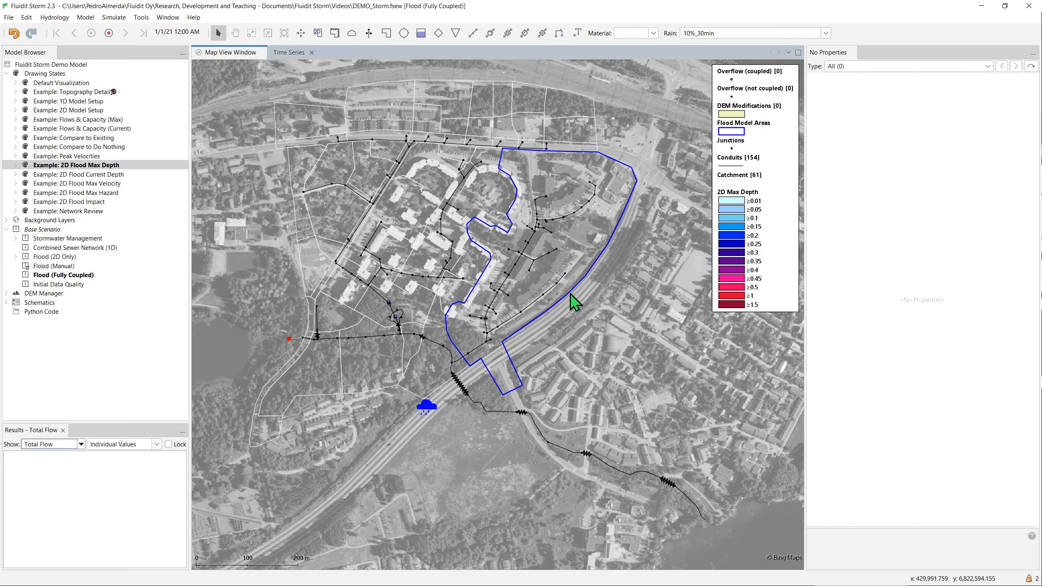
pyautogui.click(570, 293)
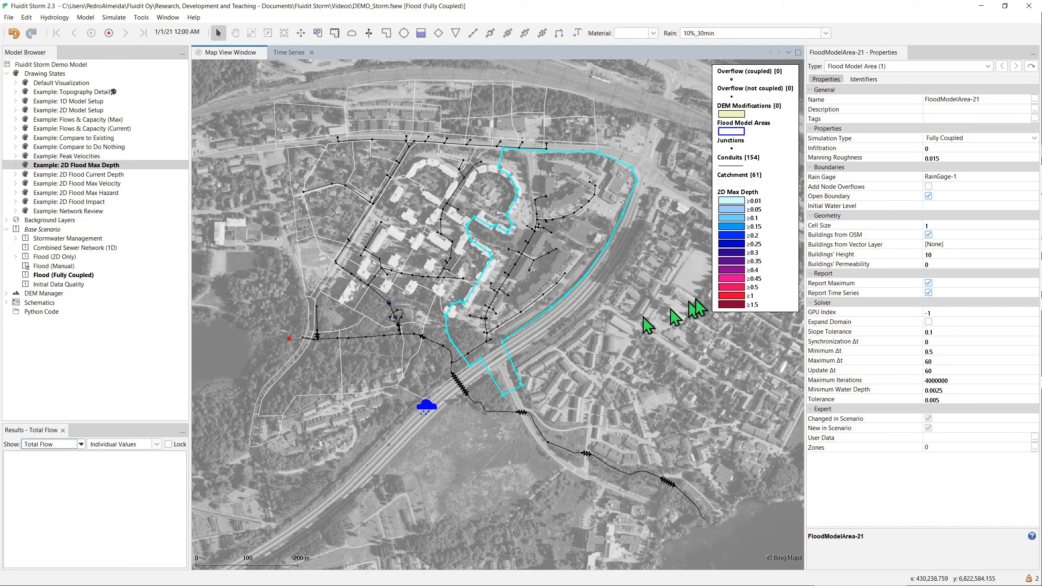
pyautogui.click(908, 140)
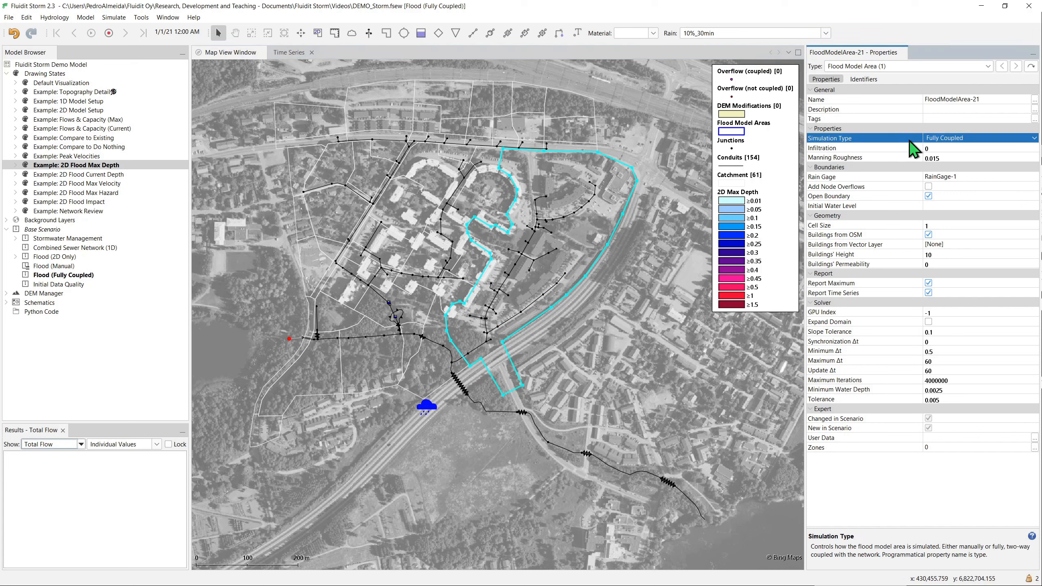
pyautogui.press('ctrl')
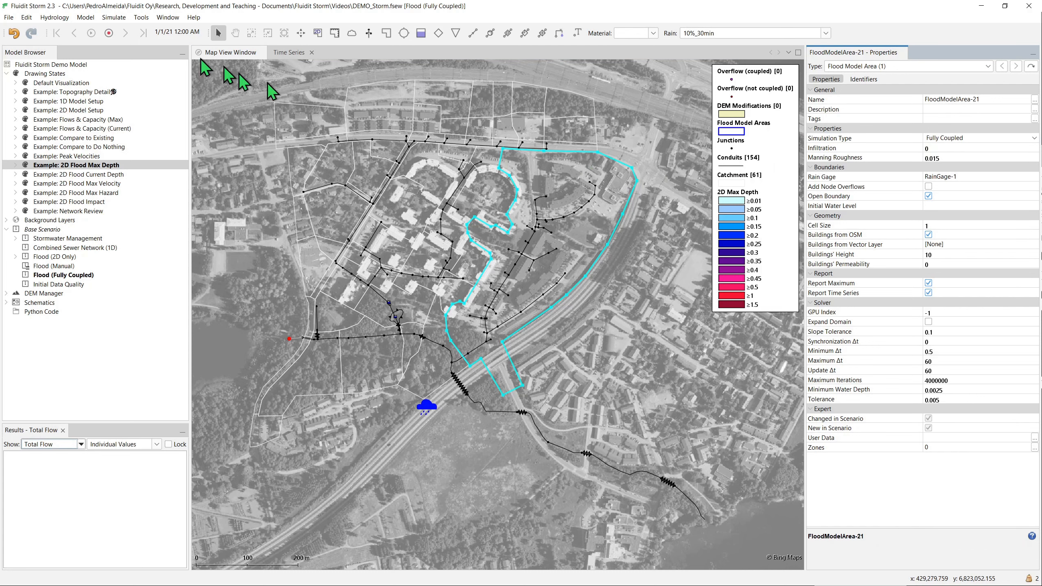
# - Simulate the Flood (Fully Coupled) scenario, continuing without viewing the validation details
pyautogui.click(126, 33)
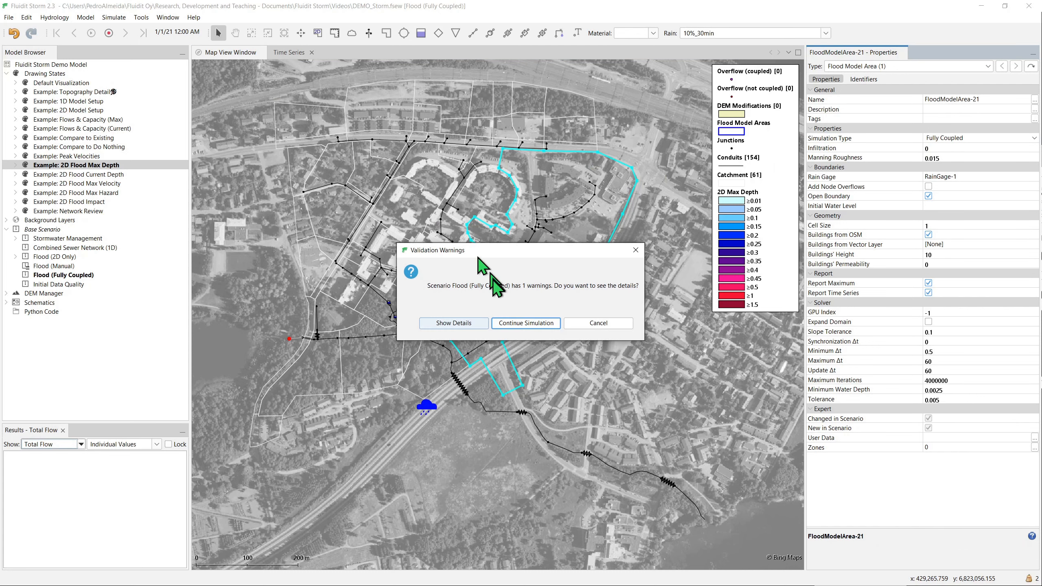
pyautogui.click(518, 324)
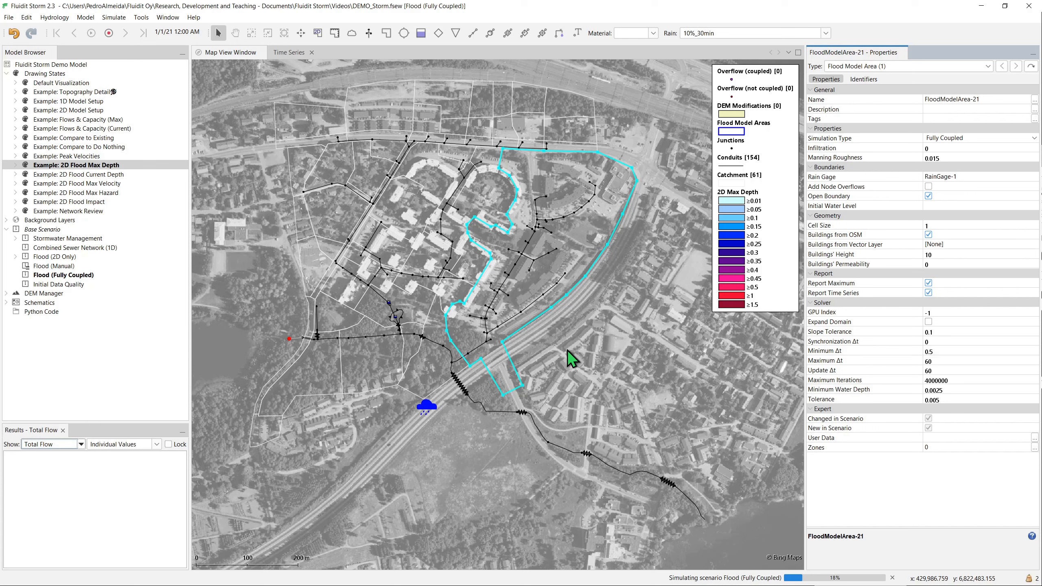
# - Inspect the 2D coupling properties of a junction inside the flood model area, including Orifice Coefficient and Discharge Rating Curve
pyautogui.click(510, 275)
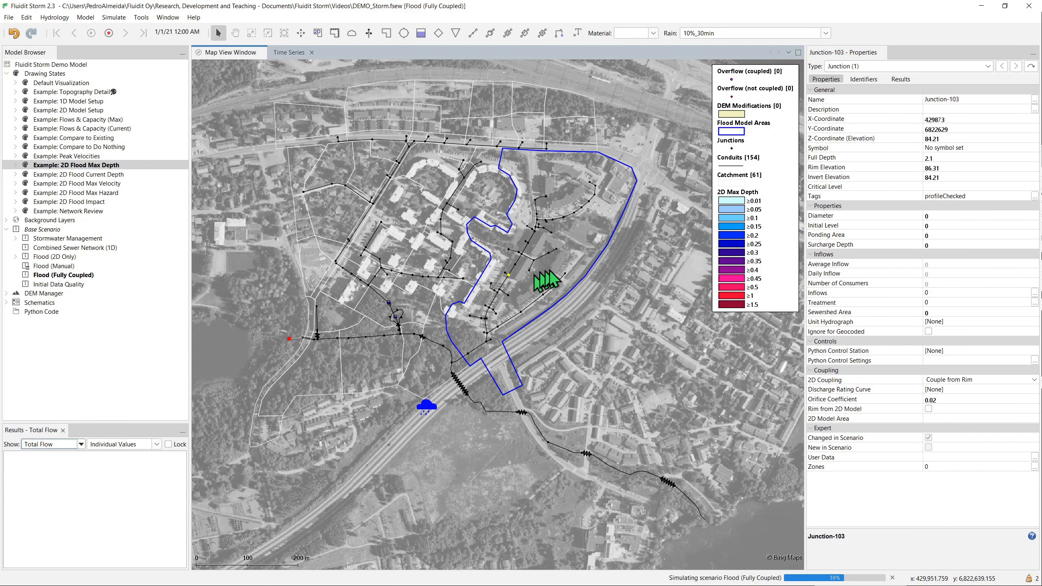
pyautogui.click(822, 371)
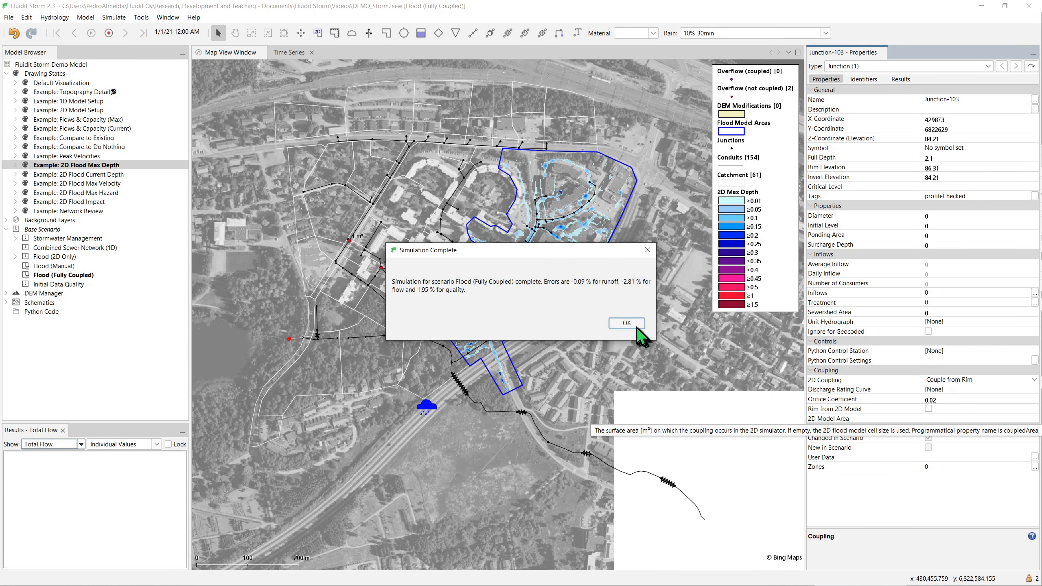
pyautogui.click(635, 326)
pyautogui.click(851, 402)
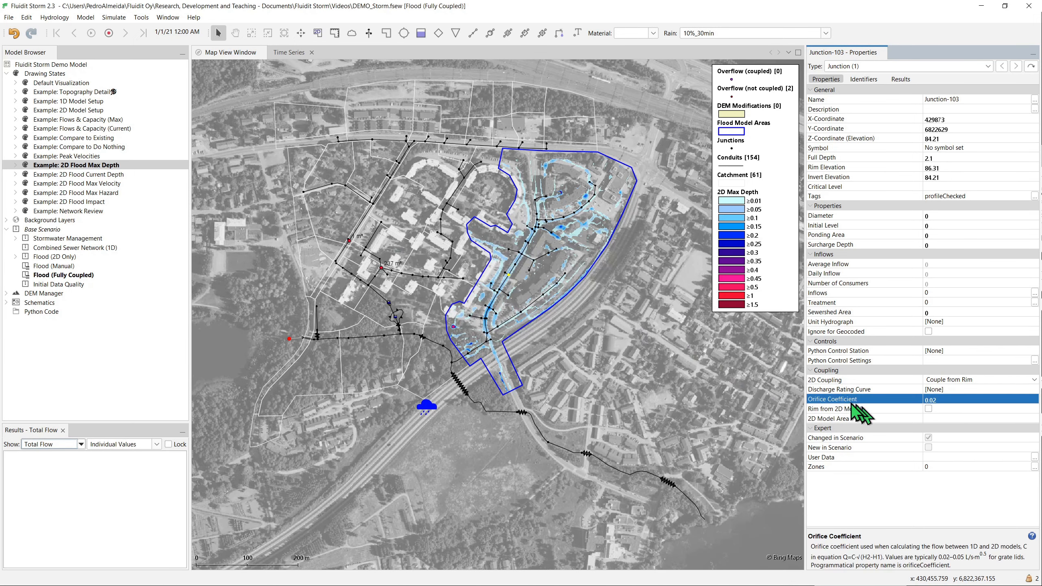
pyautogui.click(840, 391)
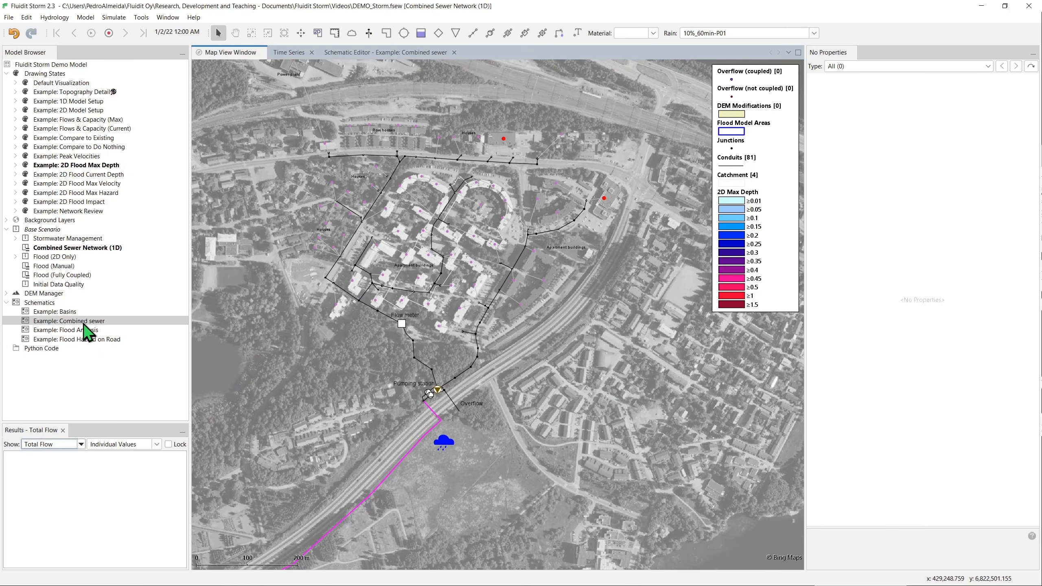
# - Open the Example: Combined sewer schematic and review its long section, pollutants, flow components and pumping station sections
pyautogui.doubleClick(85, 324)
pyautogui.scroll(-3, 746, 335)
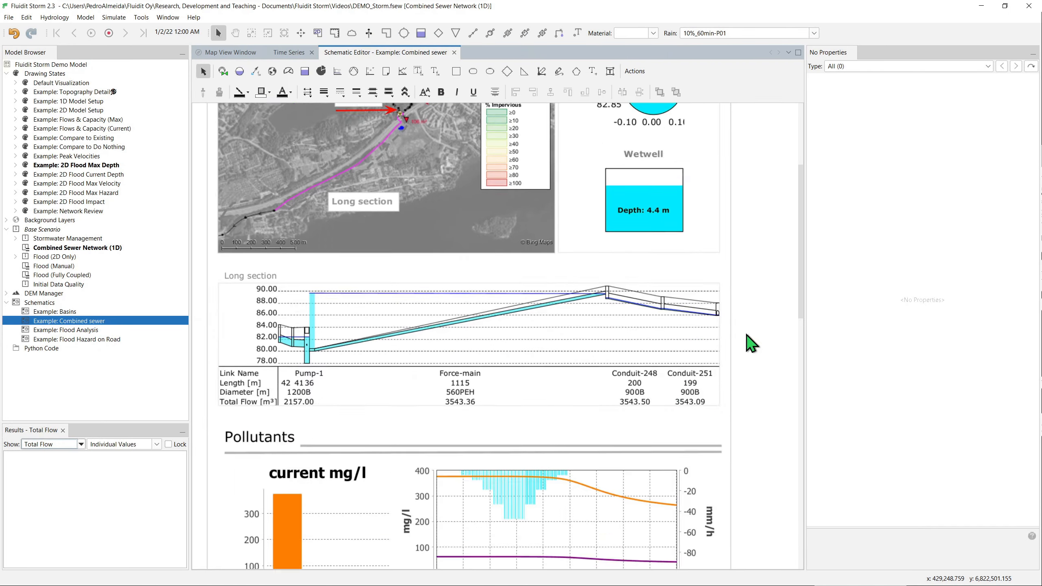
pyautogui.scroll(-4, 745, 334)
pyautogui.scroll(-2, 802, 330)
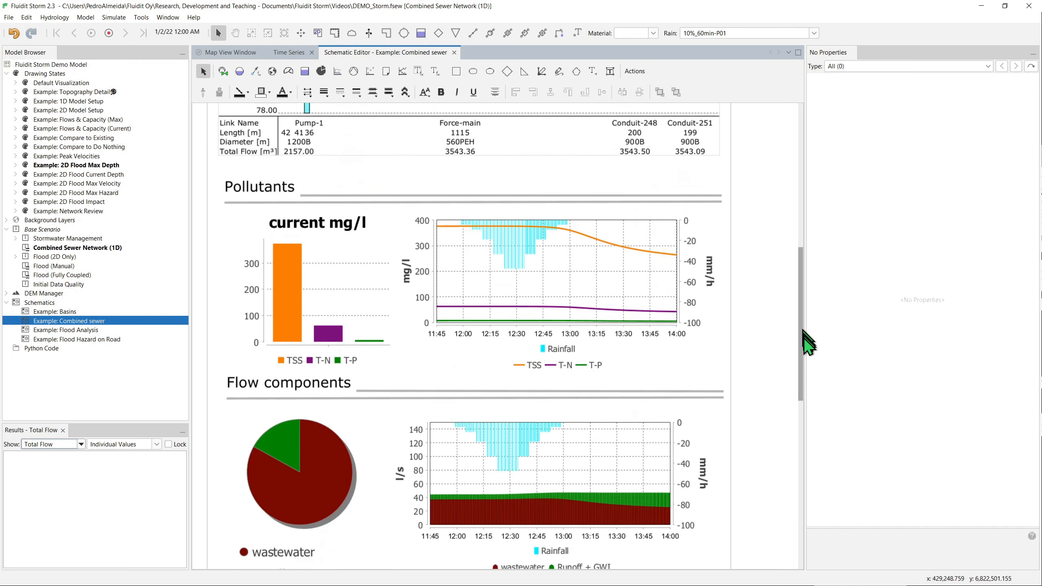
pyautogui.moveTo(803, 330); pyautogui.dragTo(790, 507)
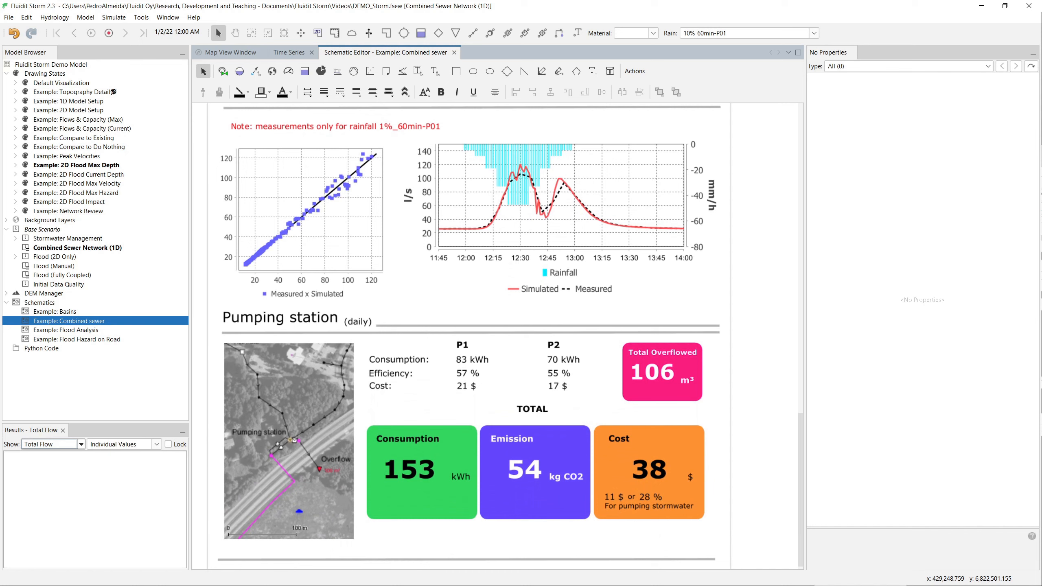